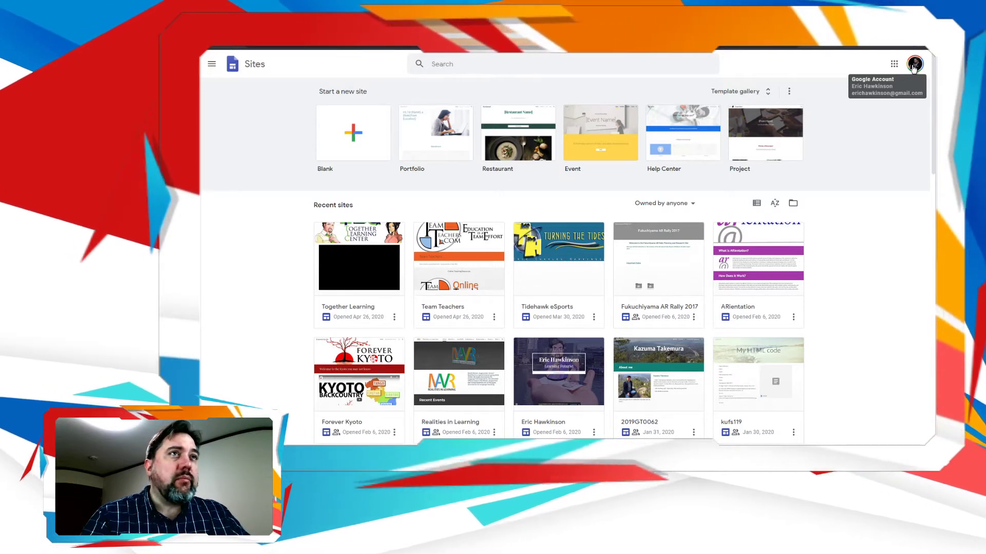
Switch to the school-managed Google account's sites and return to the default personal account.
left_click(913, 65)
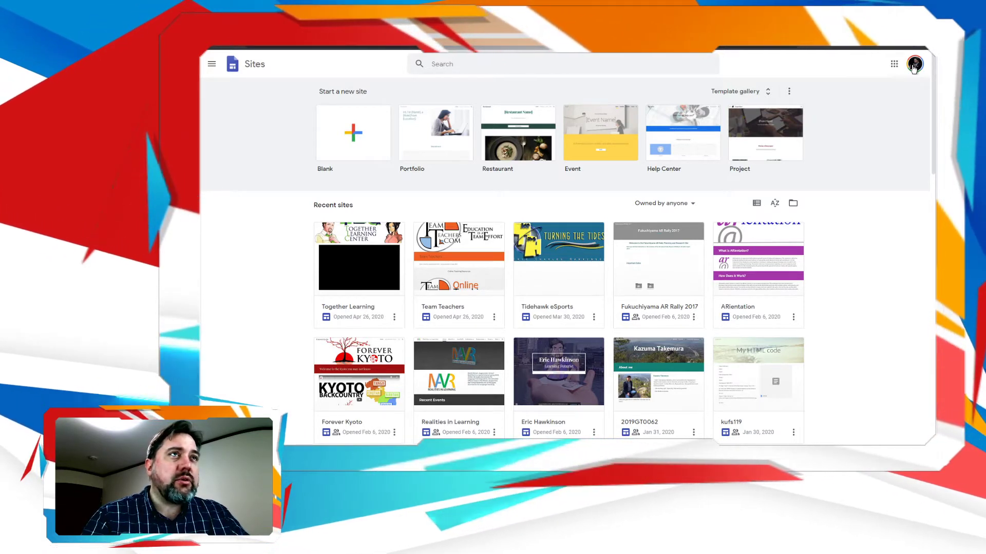
left_click(845, 195)
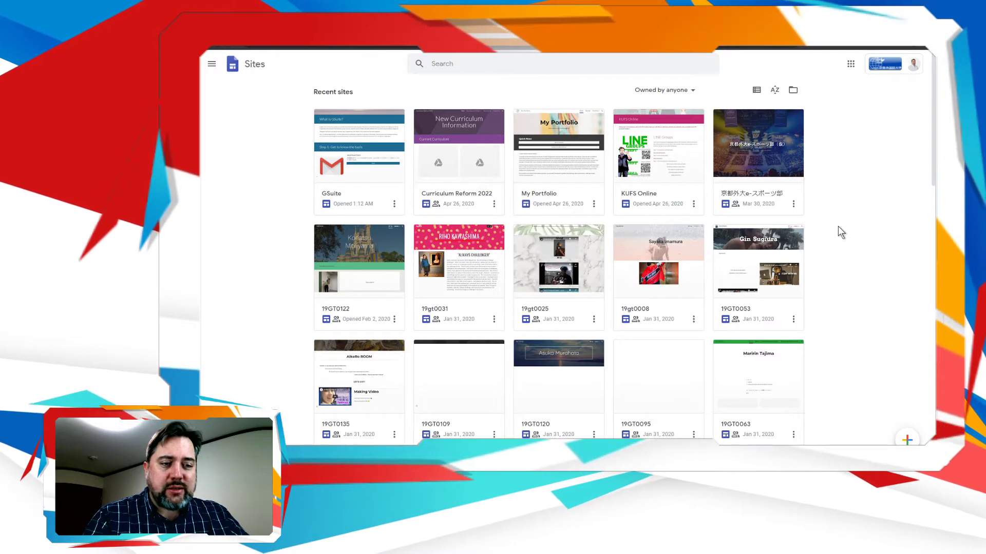
left_click(910, 67)
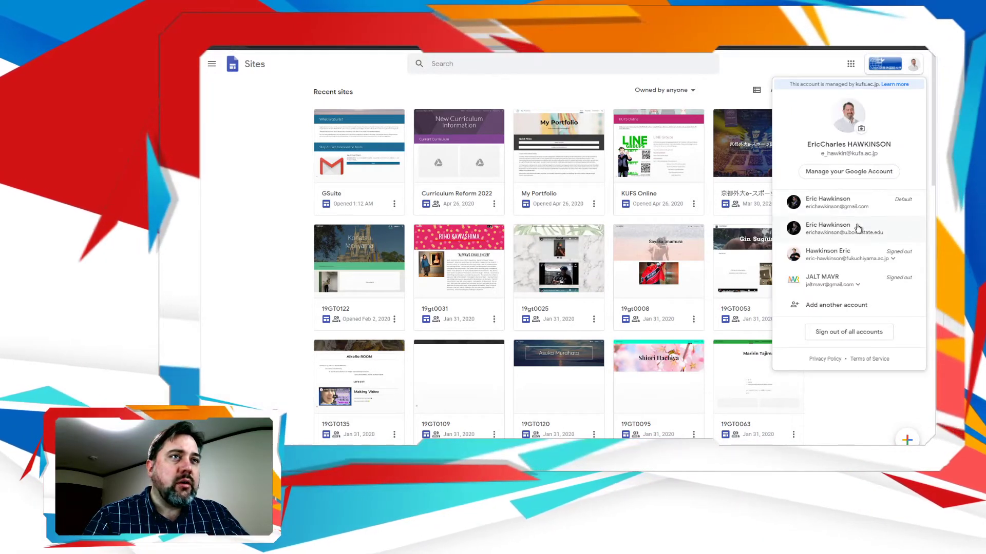
left_click(857, 204)
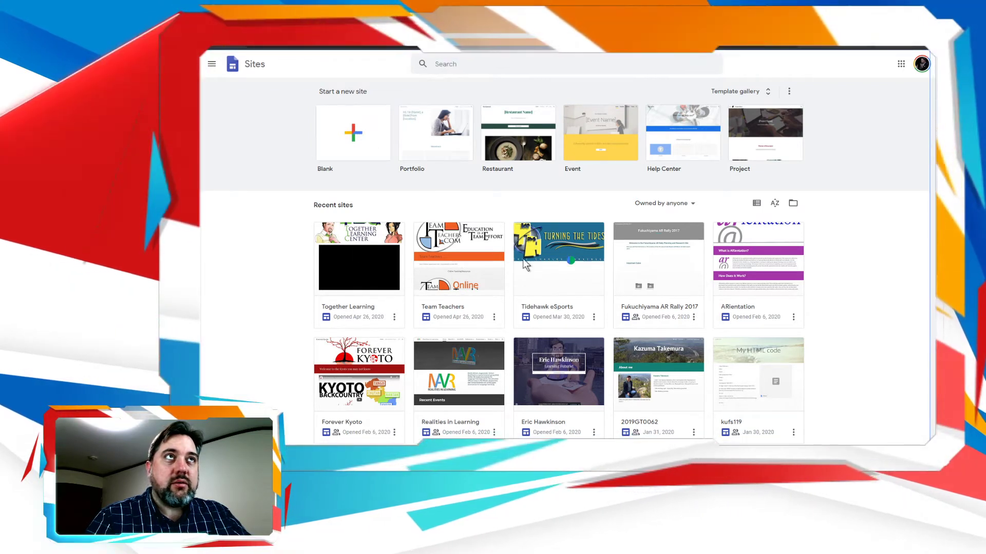
Create a new blank site and reconnect to its editor.
left_click(706, 251)
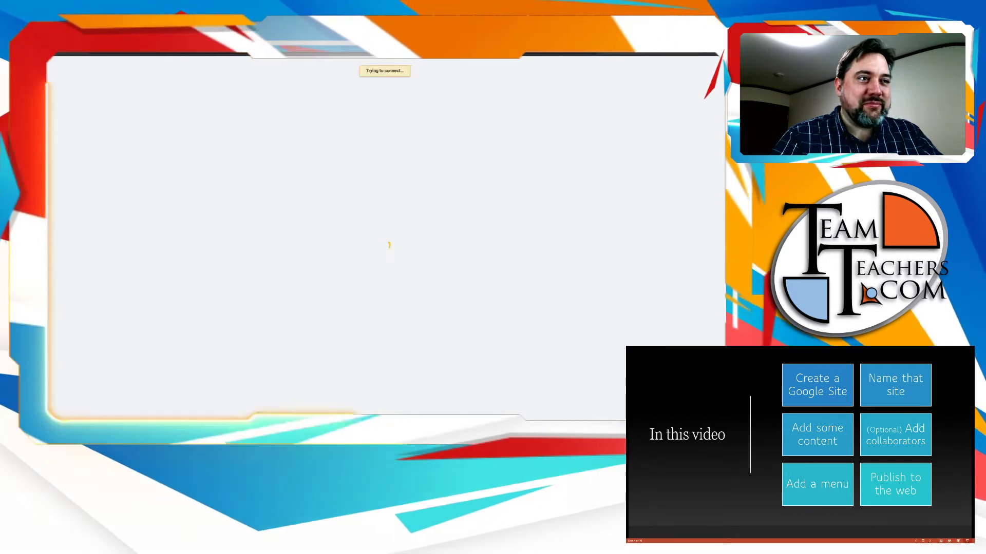
left_click(876, 521)
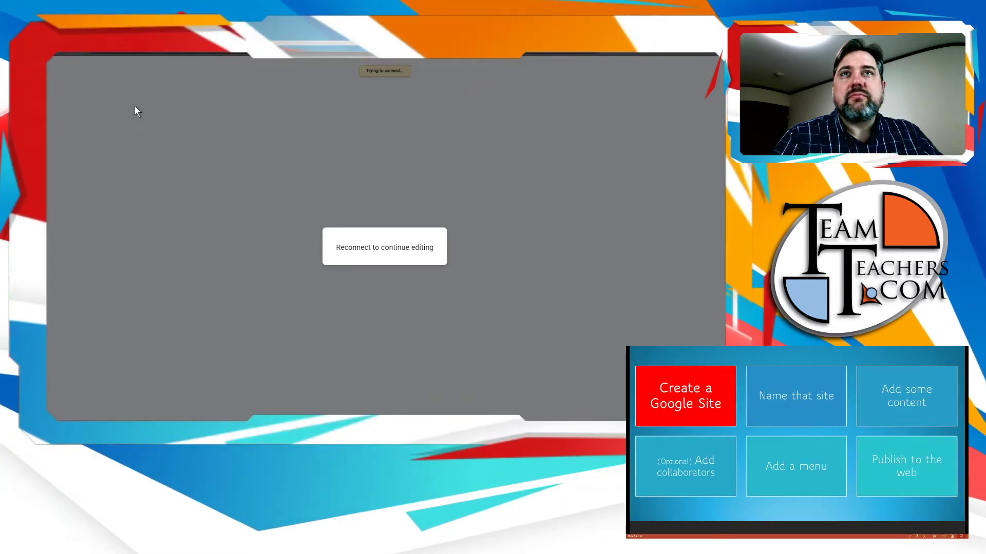
left_click(393, 251)
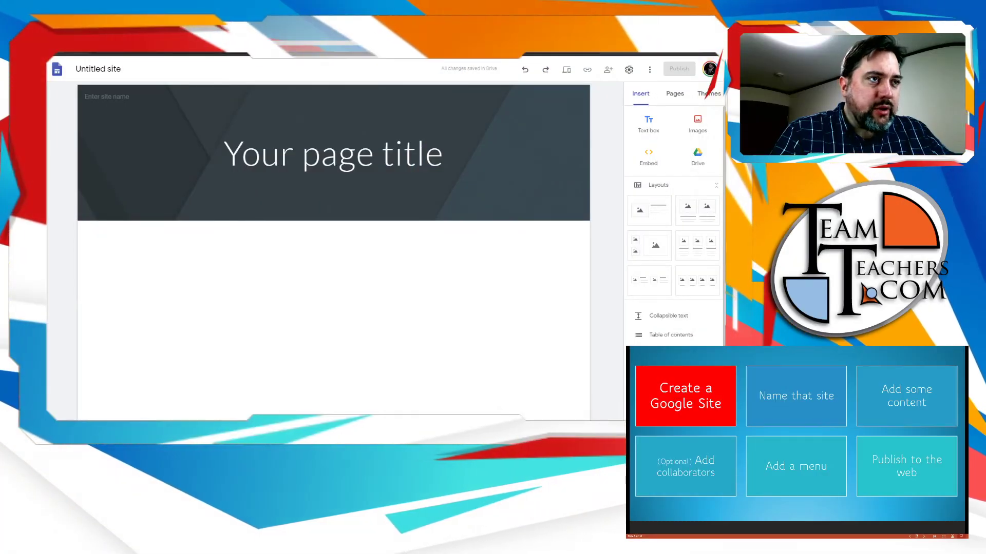
Name the untitled site with the owner's full name as one lowercase word.
left_click(923, 537)
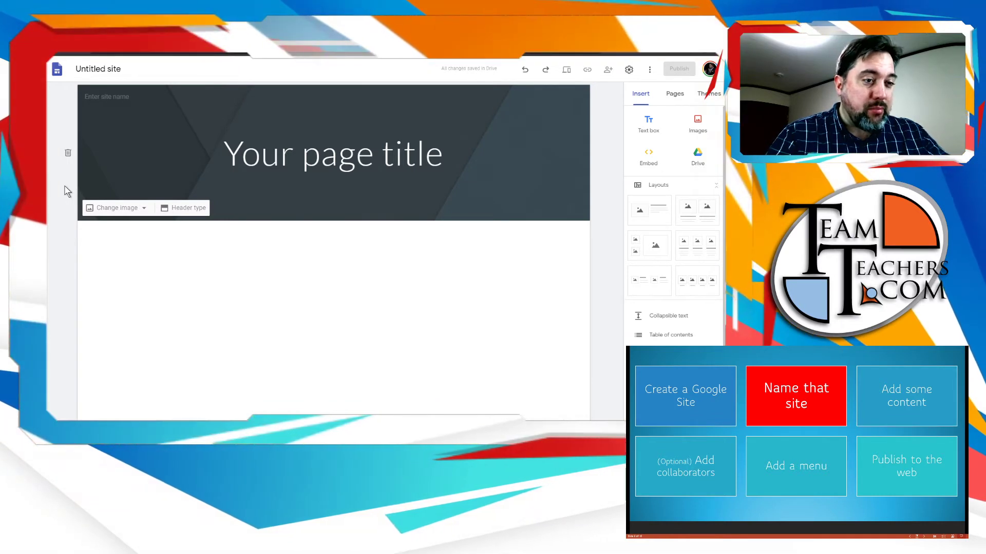
left_click(106, 69)
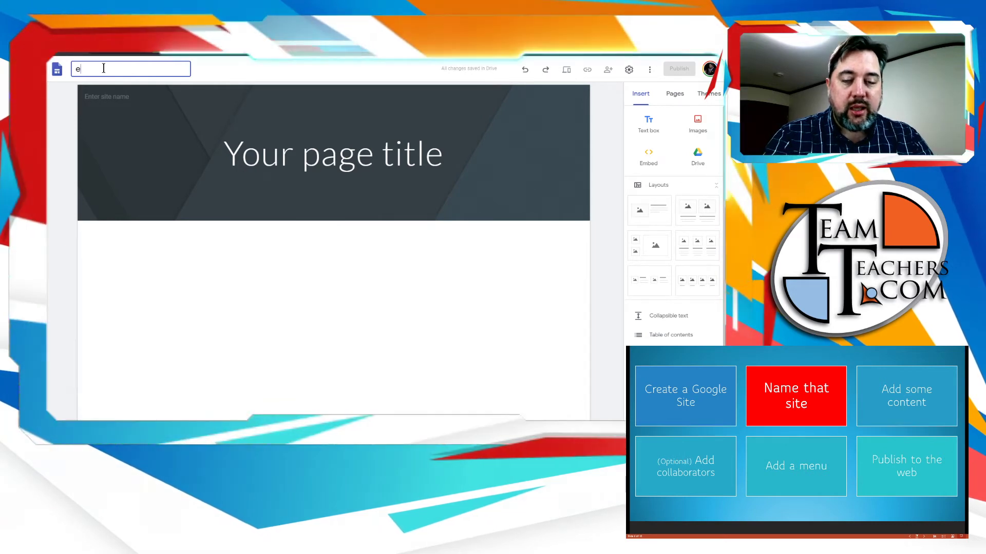
type("richawkinson")
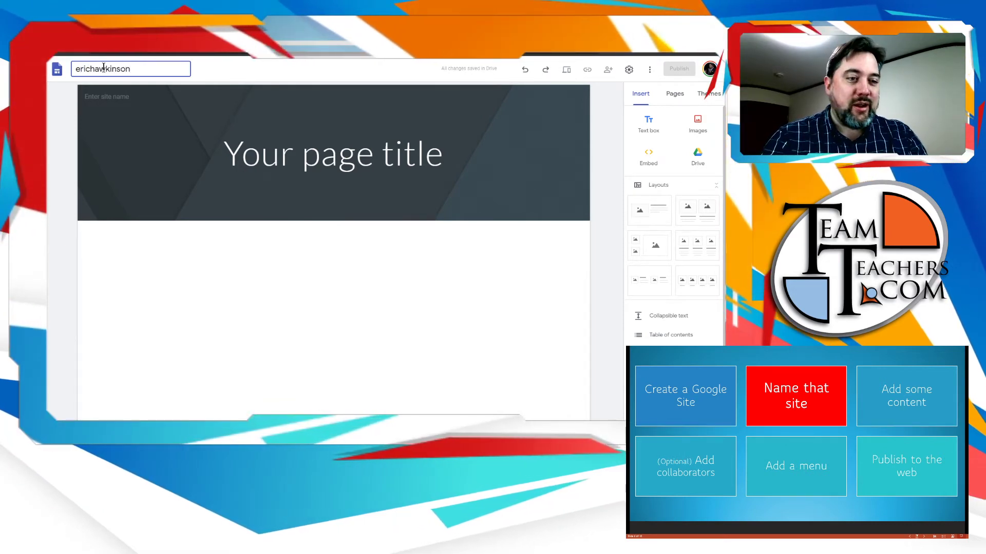
left_click(66, 137)
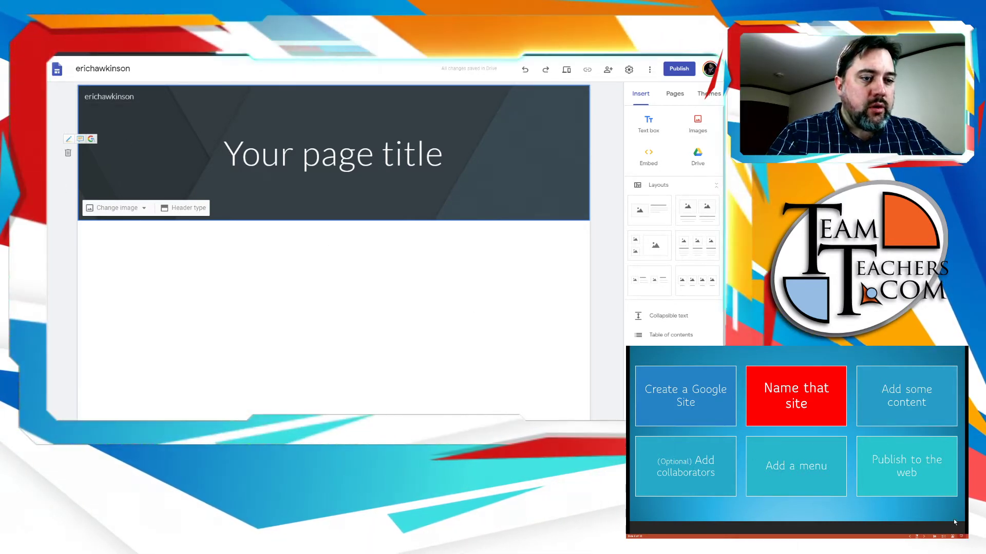
Replace the placeholder page title in the header with the owner's full name.
left_click(924, 536)
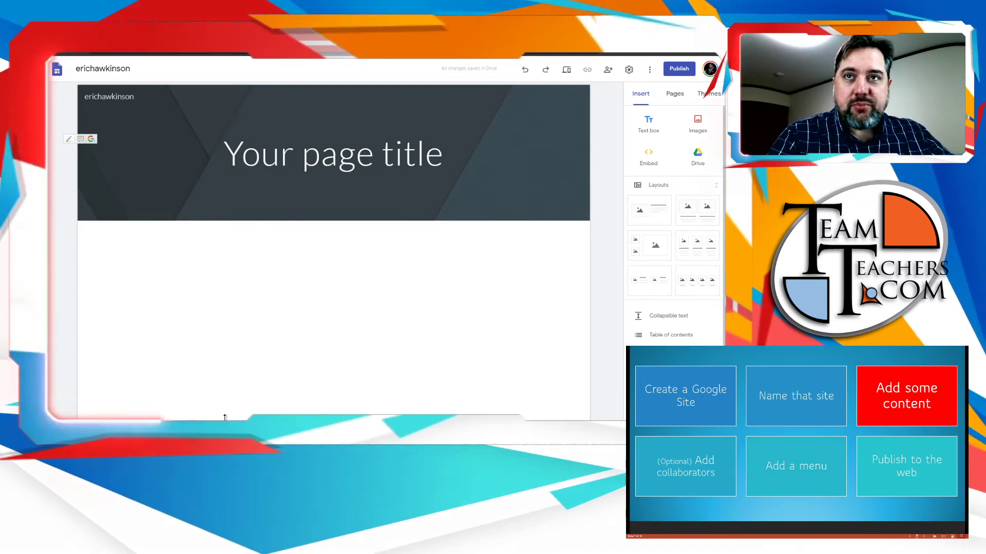
left_click(302, 155)
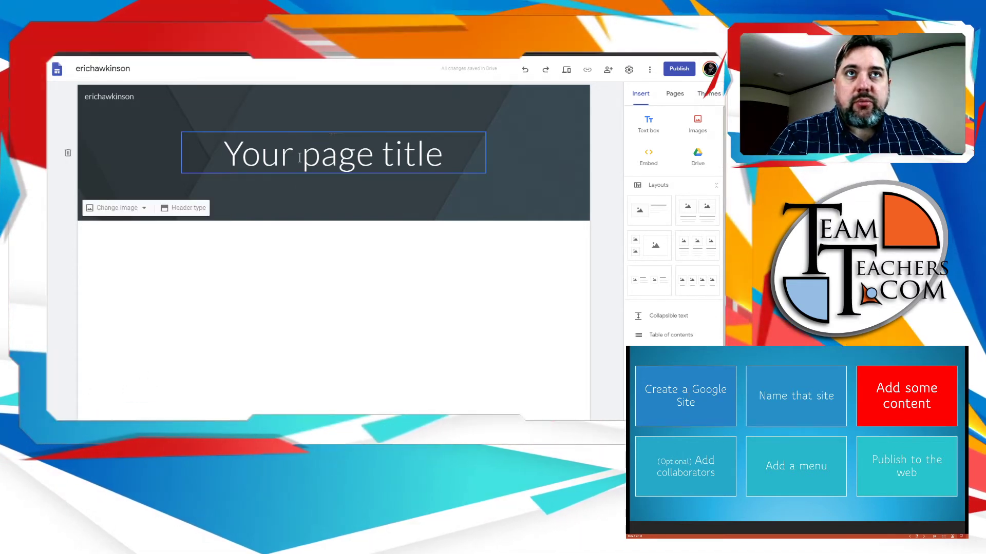
left_click_drag(440, 150, 208, 152)
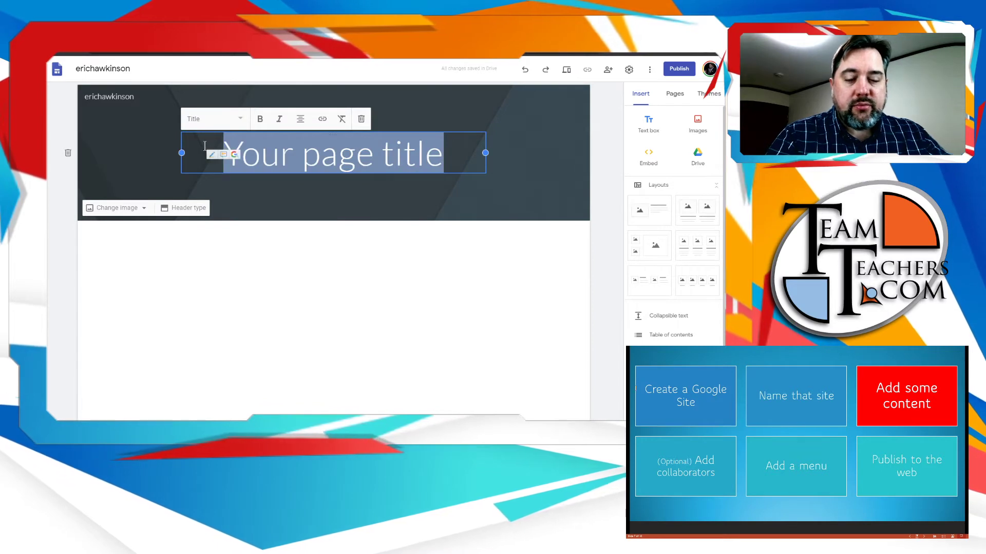
type("Eric Hawkinson")
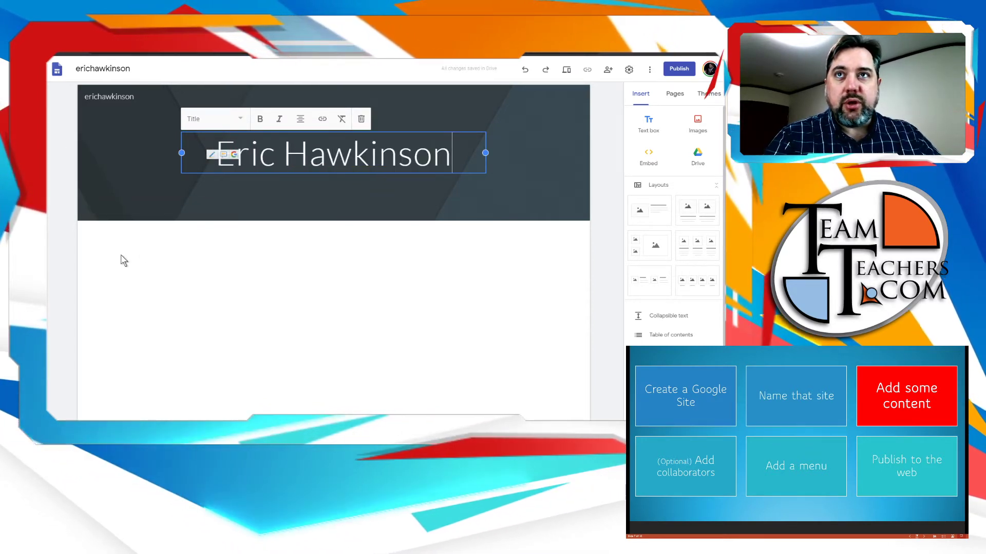
left_click(67, 270)
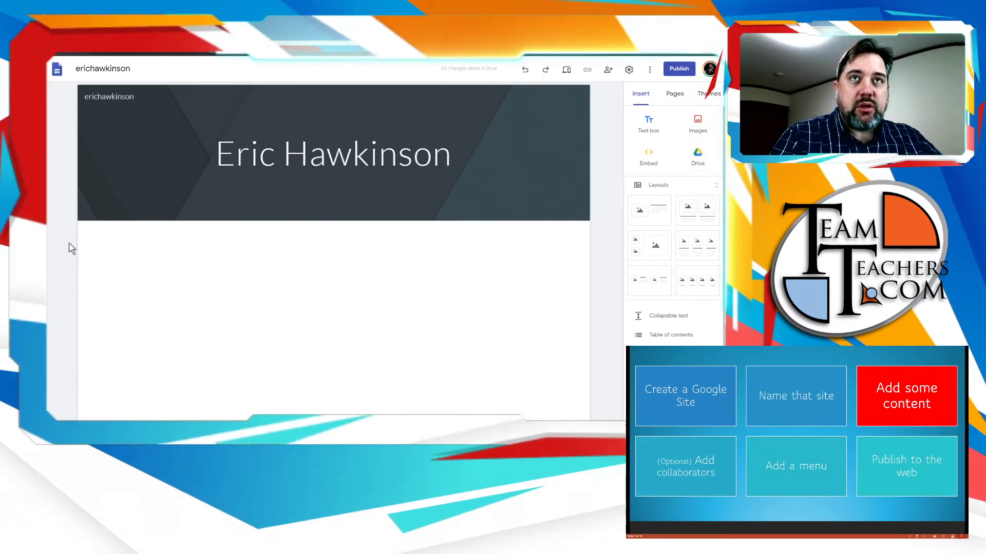
Add a text box reading "About me" below the header and give its section the Emphasis 2 background.
left_click(647, 126)
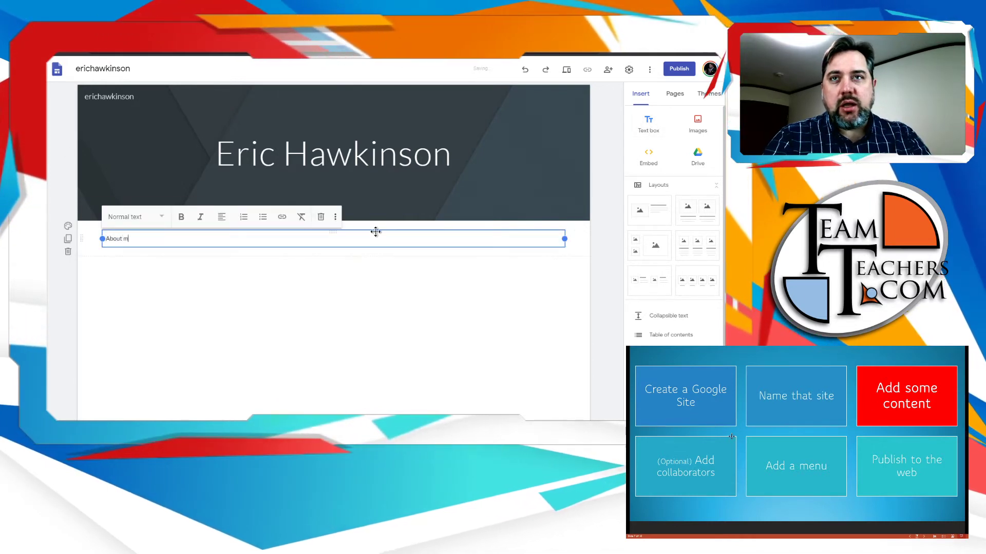
left_click(348, 332)
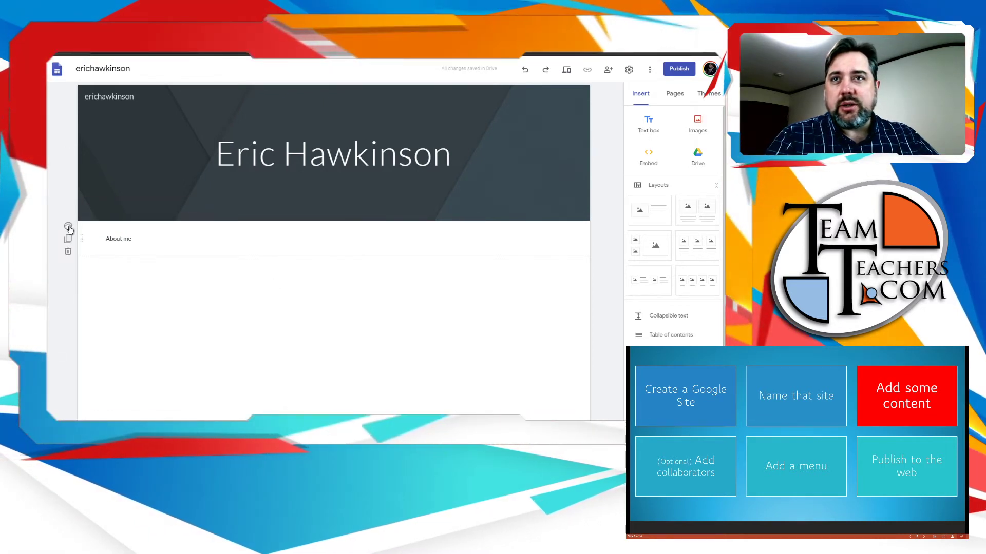
left_click(68, 226)
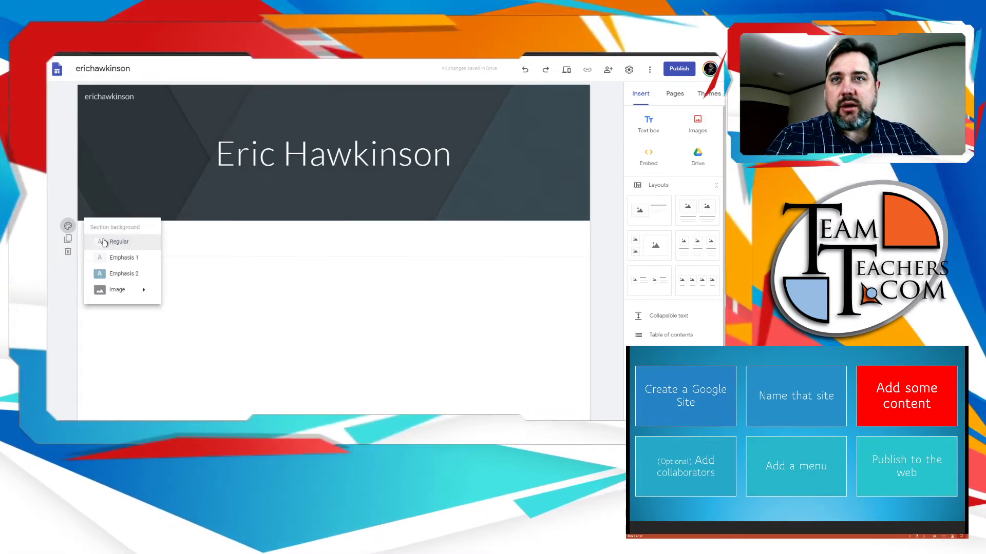
left_click(121, 273)
Format the "About me" text with the Title style.
left_click(132, 239)
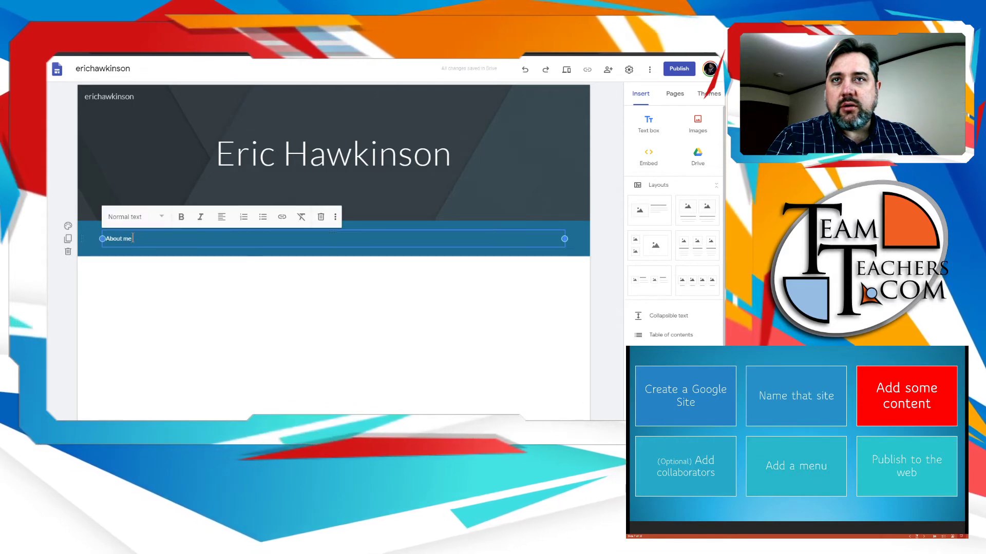
left_click(159, 216)
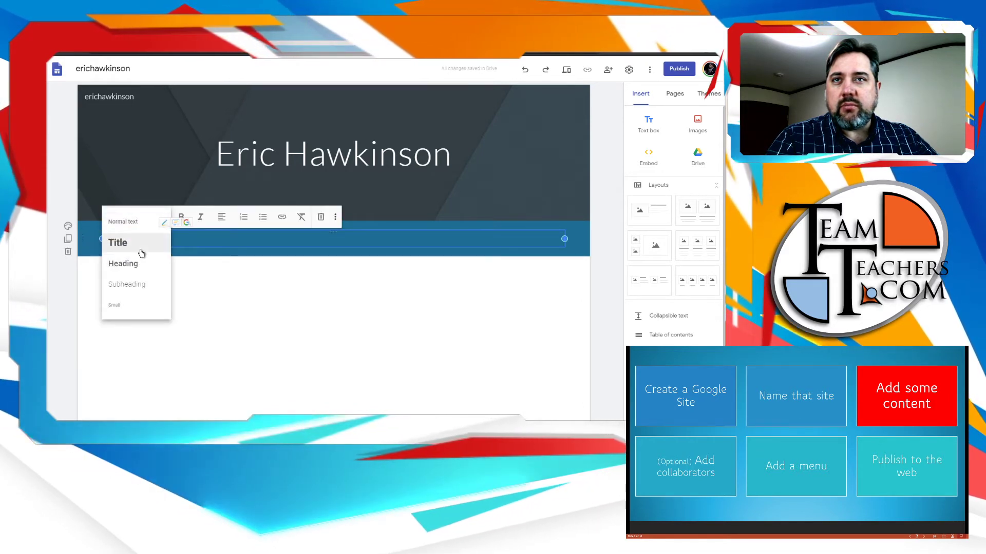
left_click(141, 246)
left_click(241, 332)
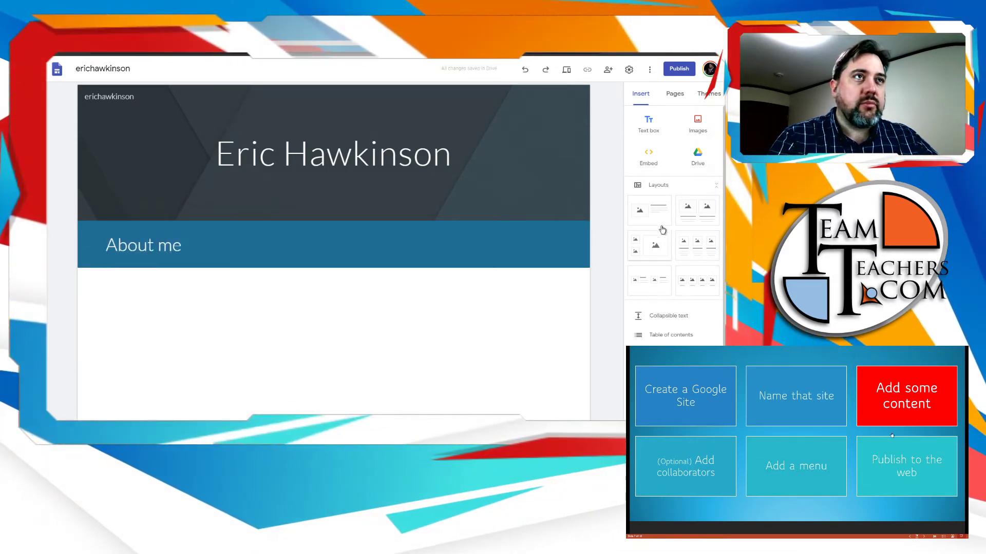
Upload the portrait photo from the computer into a new section below "About me".
left_click(694, 130)
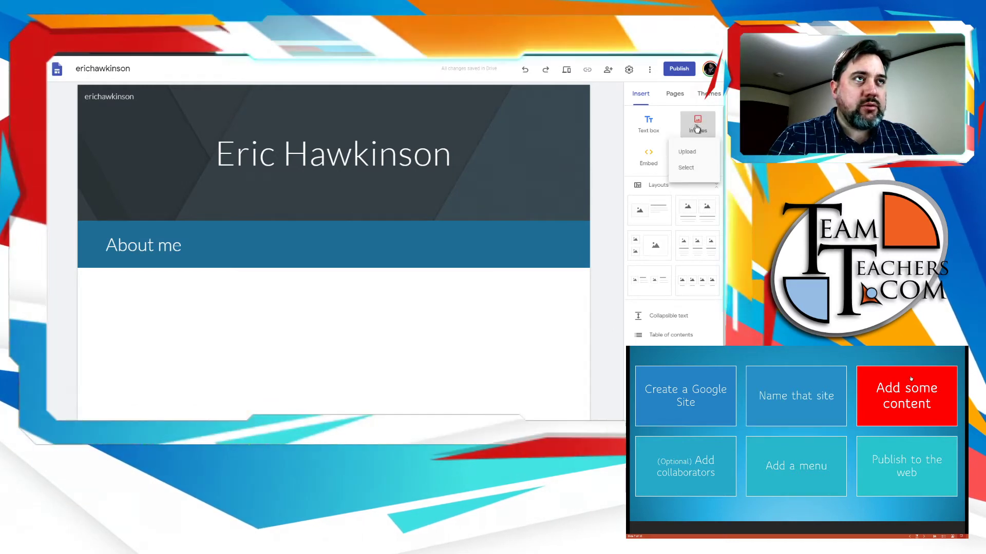
left_click(694, 154)
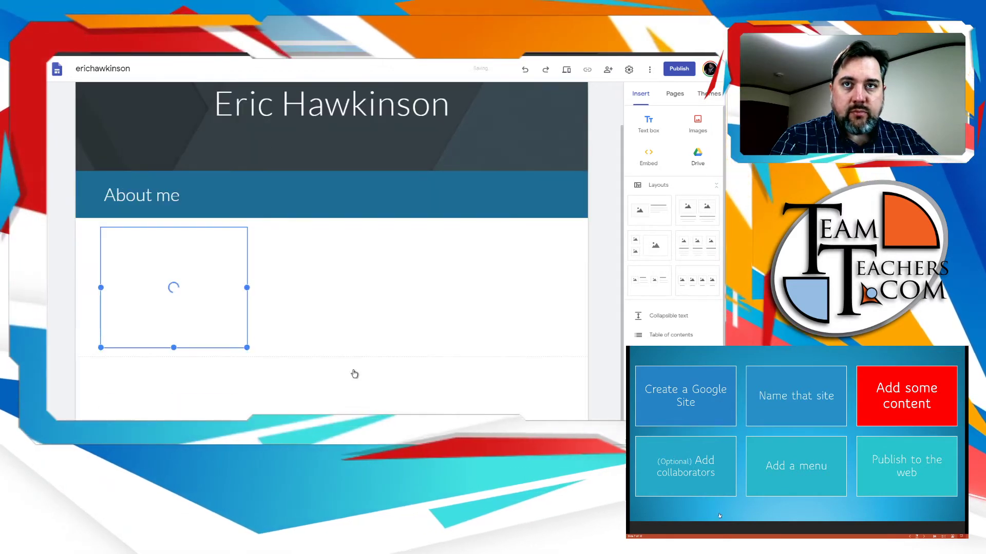
left_click(317, 308)
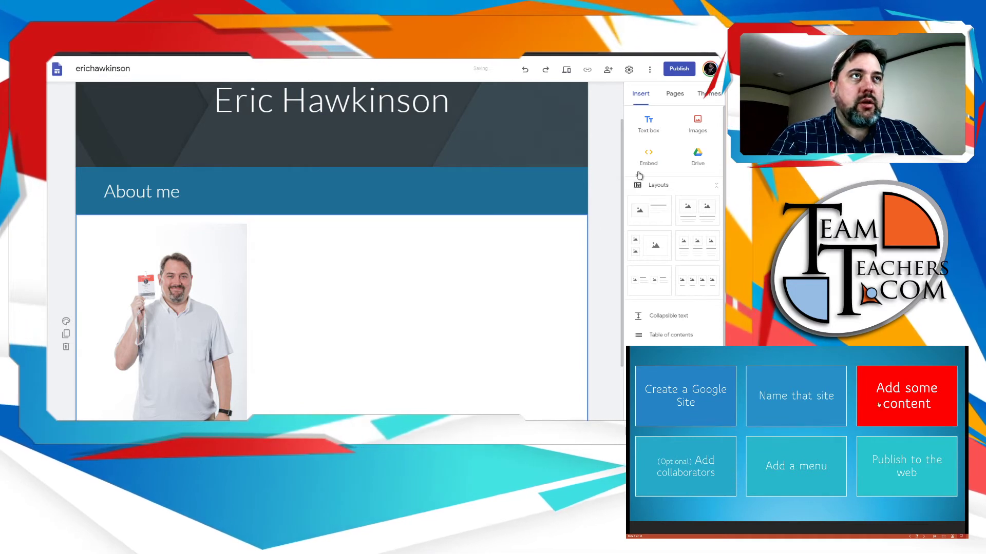
Add a text box and move it into the photo's section, beside the portrait.
left_click(648, 117)
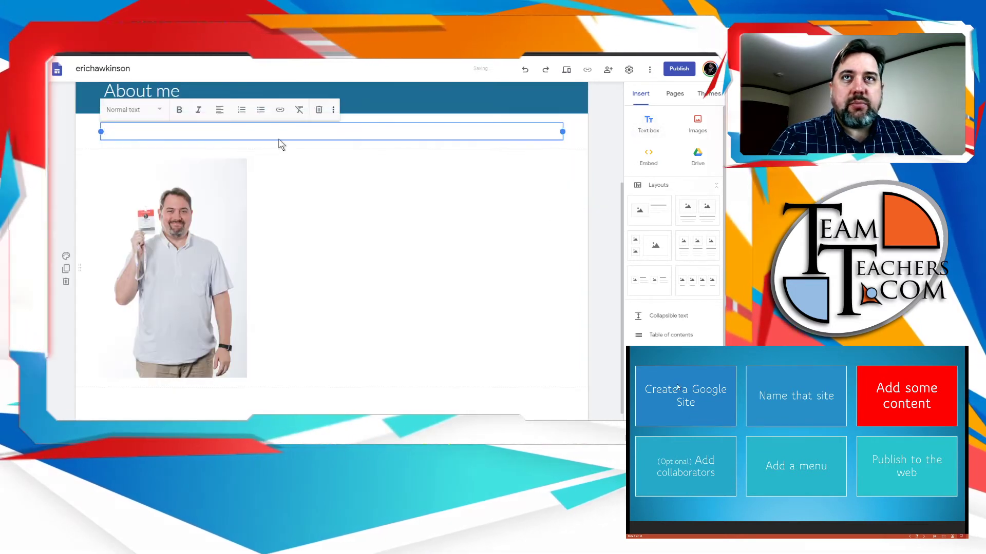
scroll(311, 220, "up", 2)
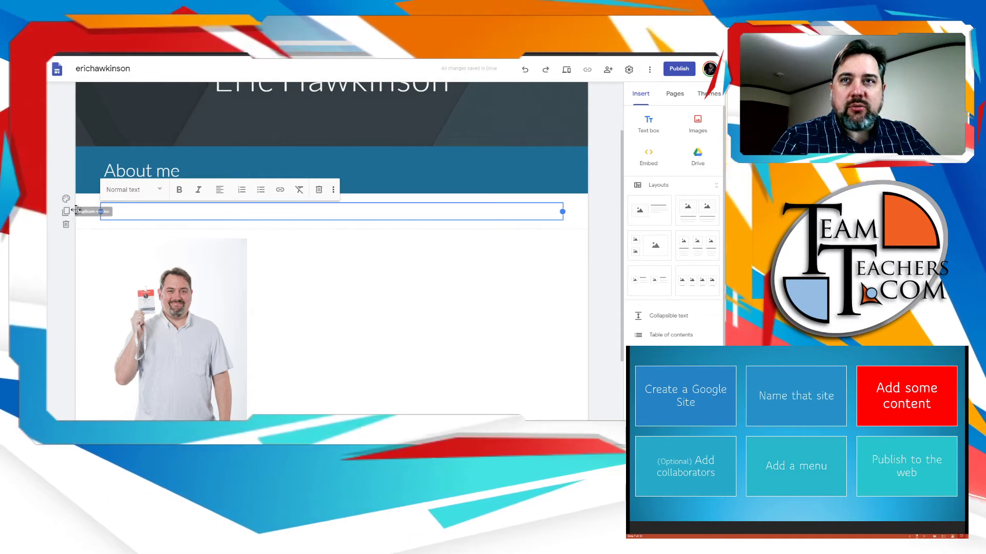
mouse_move(77, 212)
left_mouse_down()
mouse_move(72, 343)
mouse_move(73, 160)
mouse_move(79, 226)
mouse_move(87, 227)
left_mouse_up()
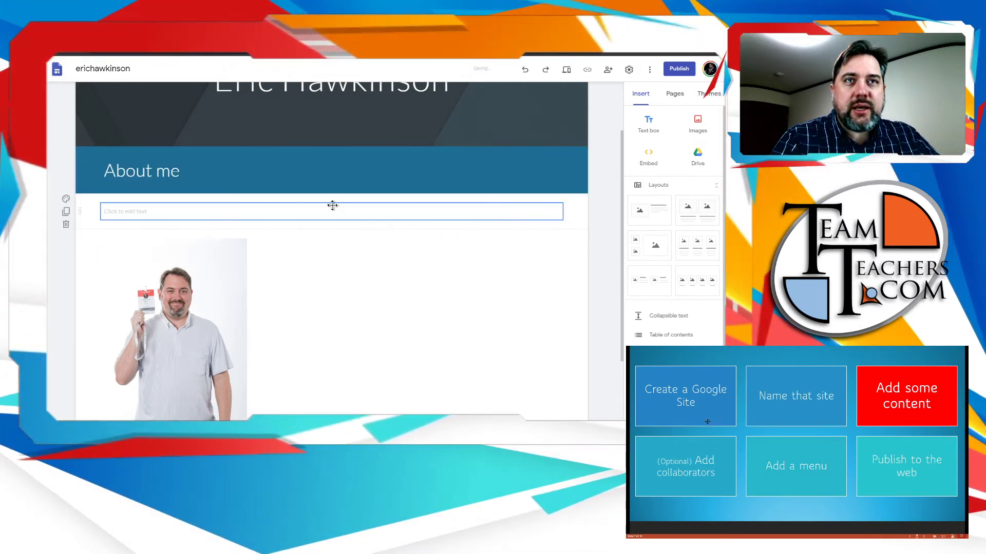
left_click_drag(332, 205, 353, 283)
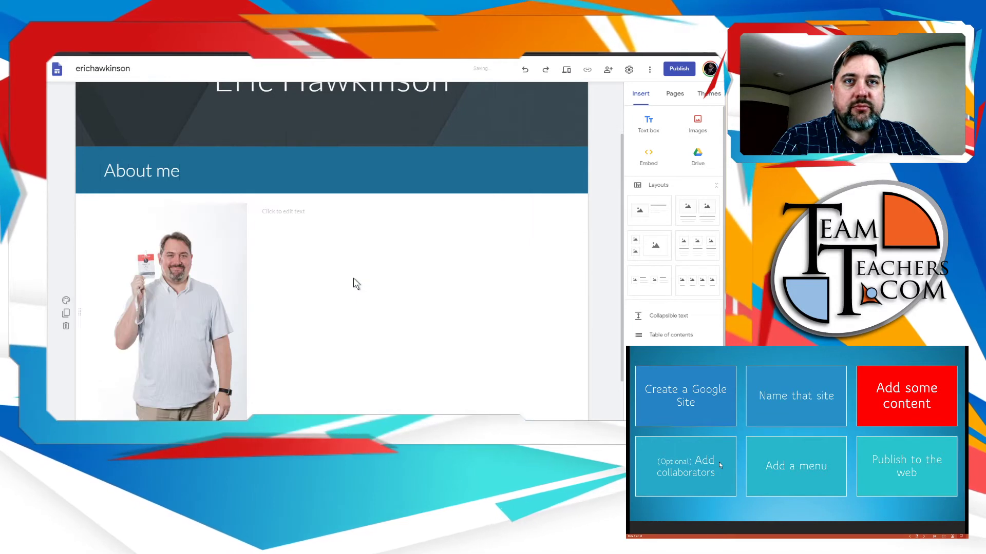
Fill the text box beside the portrait with four lines of random placeholder text, beginning with "as;lkdfj as;dlk".
left_click(194, 233)
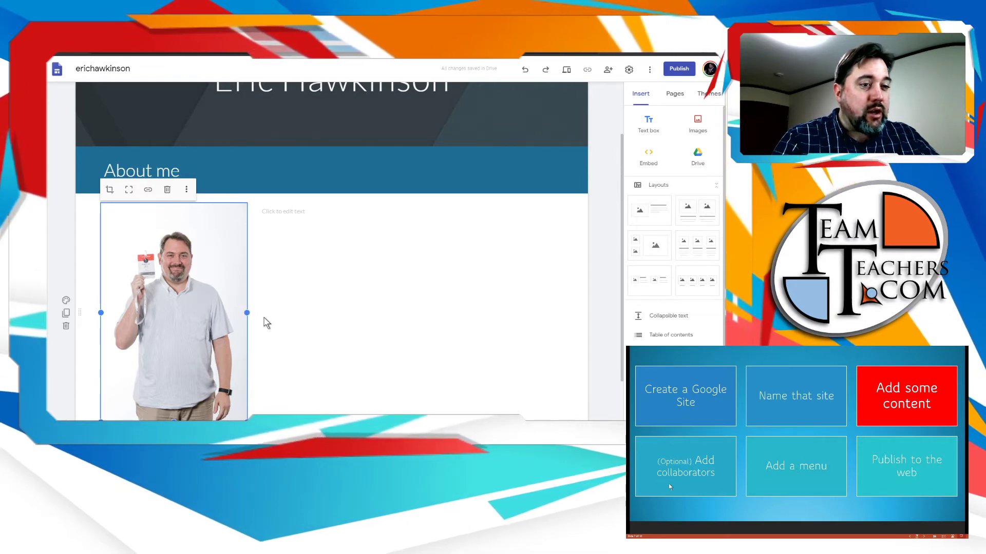
left_click(383, 308)
left_click(325, 210)
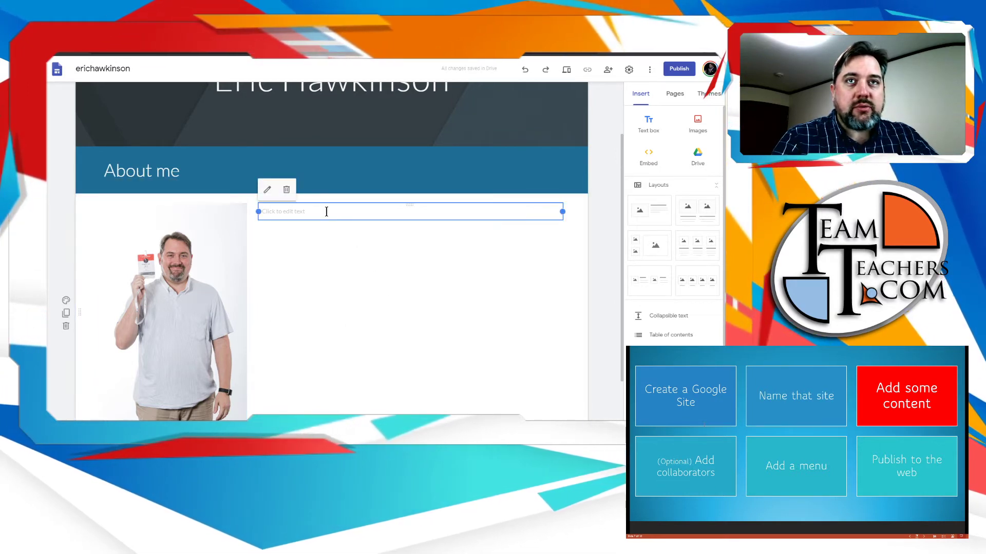
type("as;lkdfj as;dlk f")
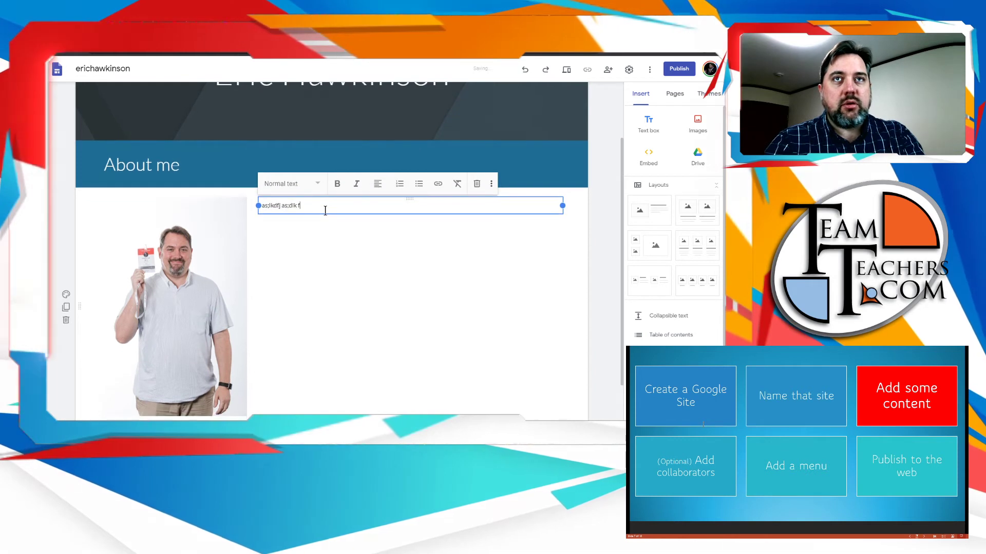
type("a;sldk f;aslkdfj asd fa  ads;lfj as;ldkfj as;lfkj as  a;sldkfj as;ldkjf asf")
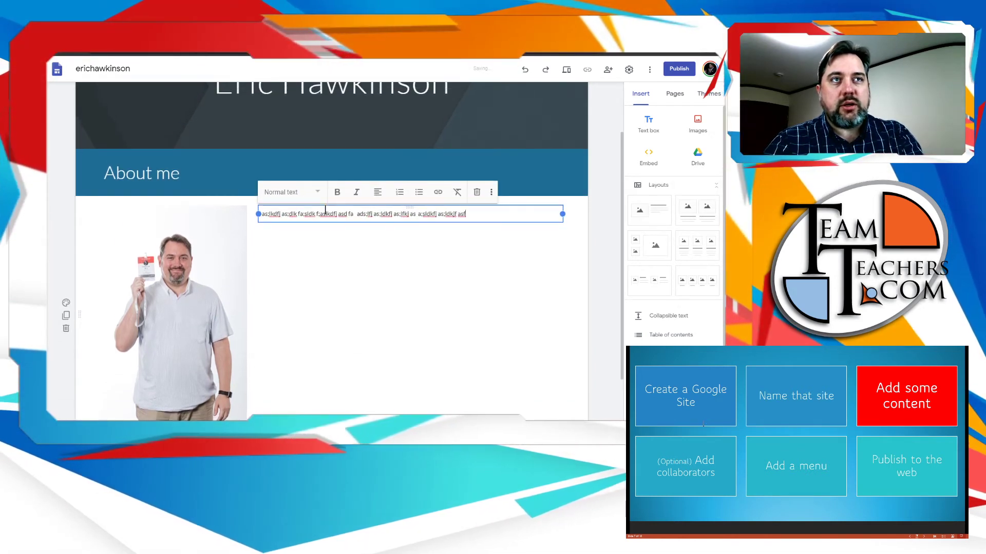
key("Return")
type(";a;lsdkfj a;skjl")
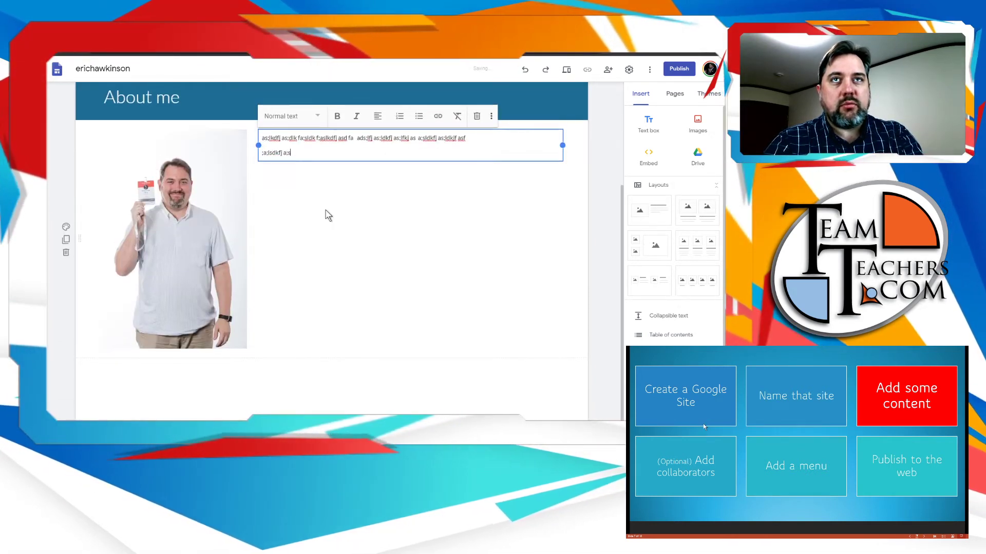
key("Return")
type("adf as;dkfj as")
key("Return")
type("a;dslkfj a;sdfkl")
key("Return")
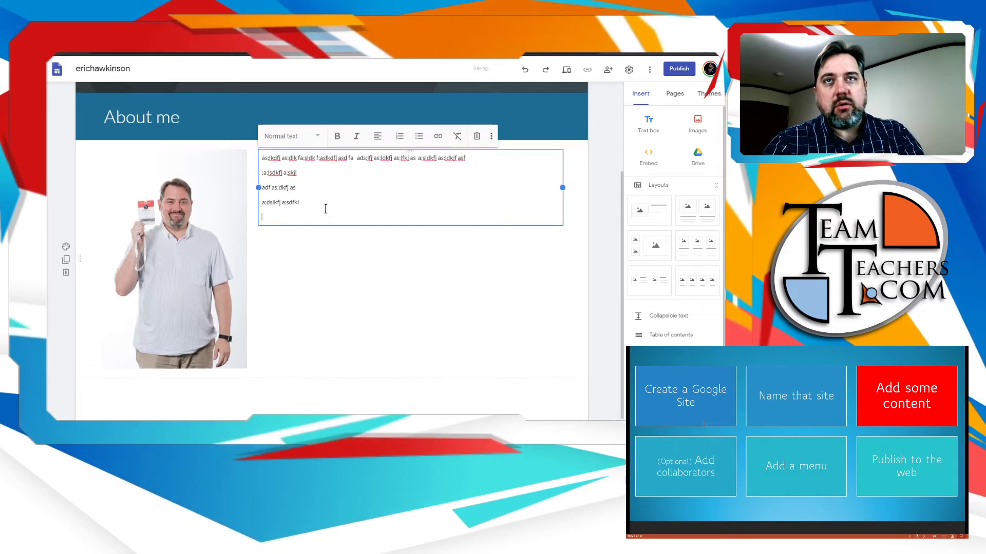
Look through the content elements that can be inserted into the page, including the picker for recent Forms, without inserting any.
scroll(495, 286, "up", 2)
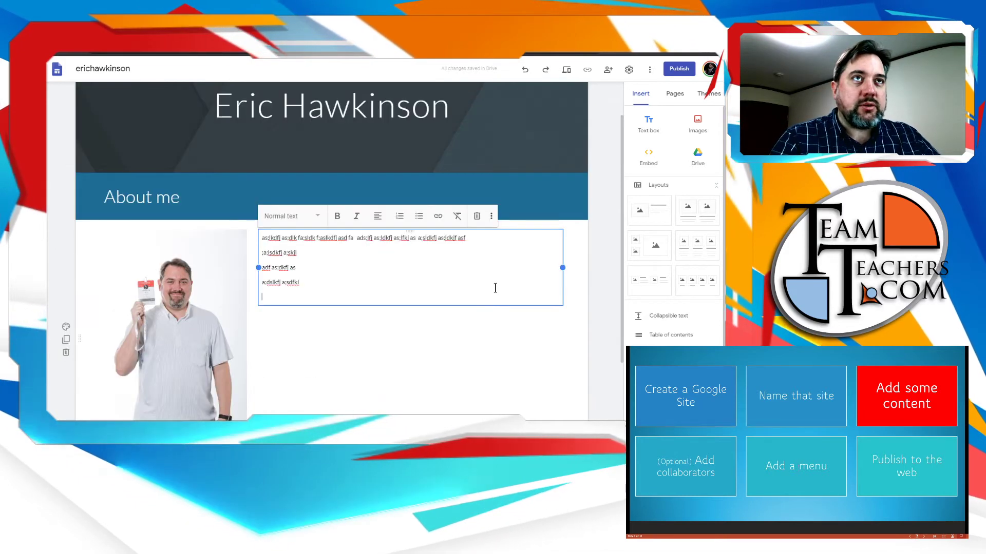
left_click(602, 256)
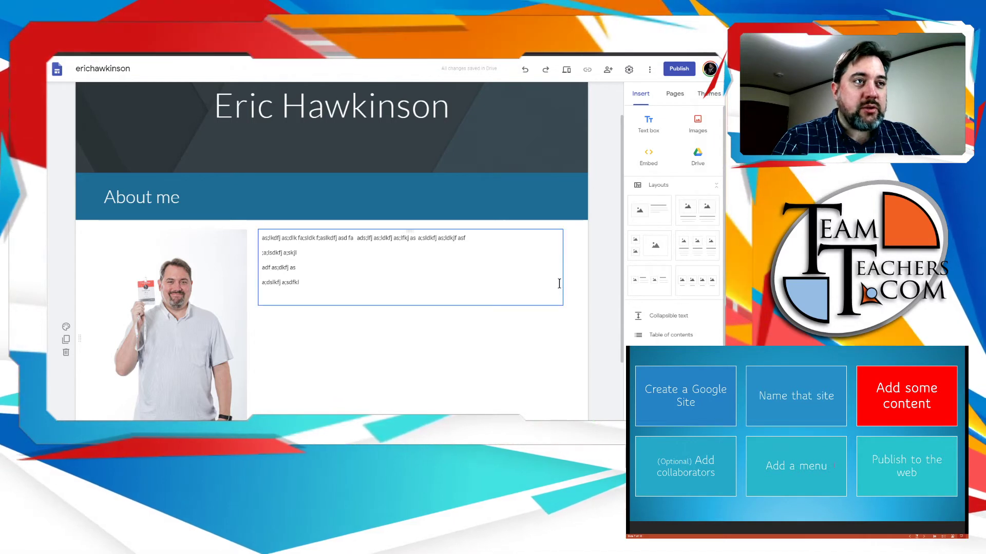
scroll(644, 339, "down", 3)
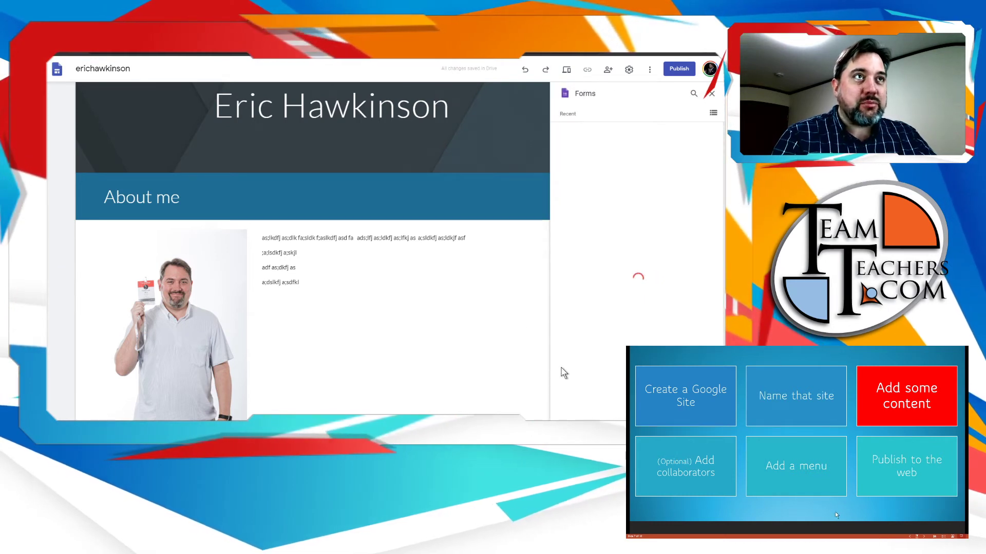
left_click(489, 297)
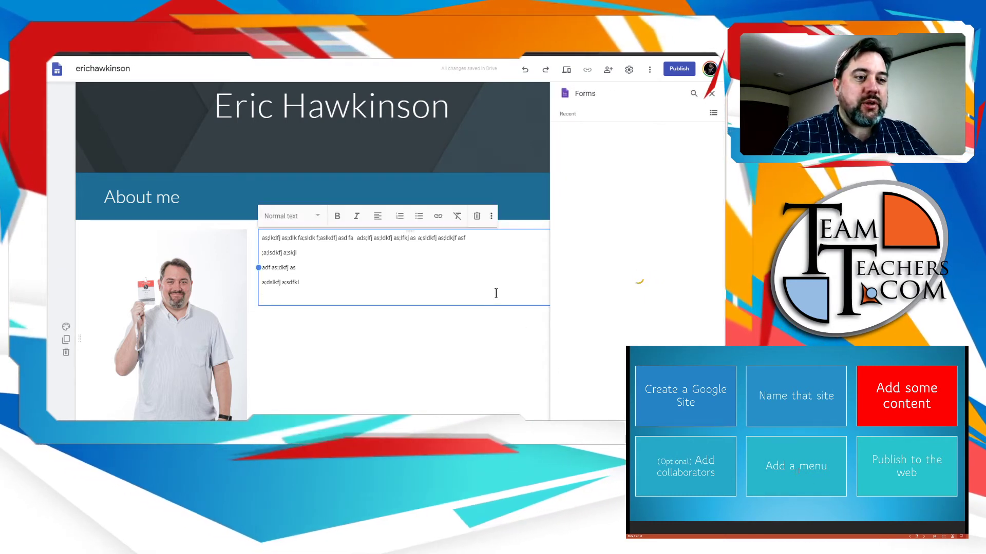
left_click(712, 94)
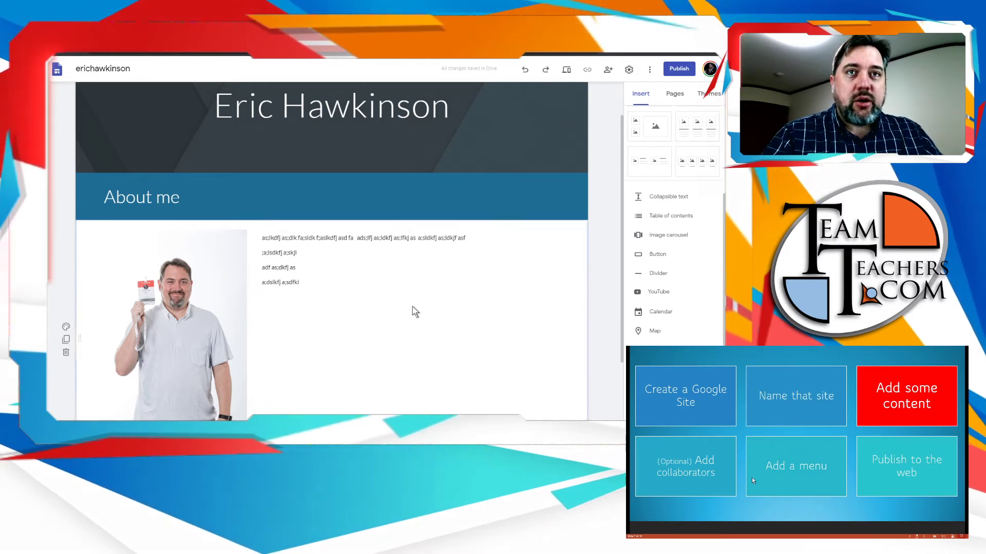
left_click(395, 290)
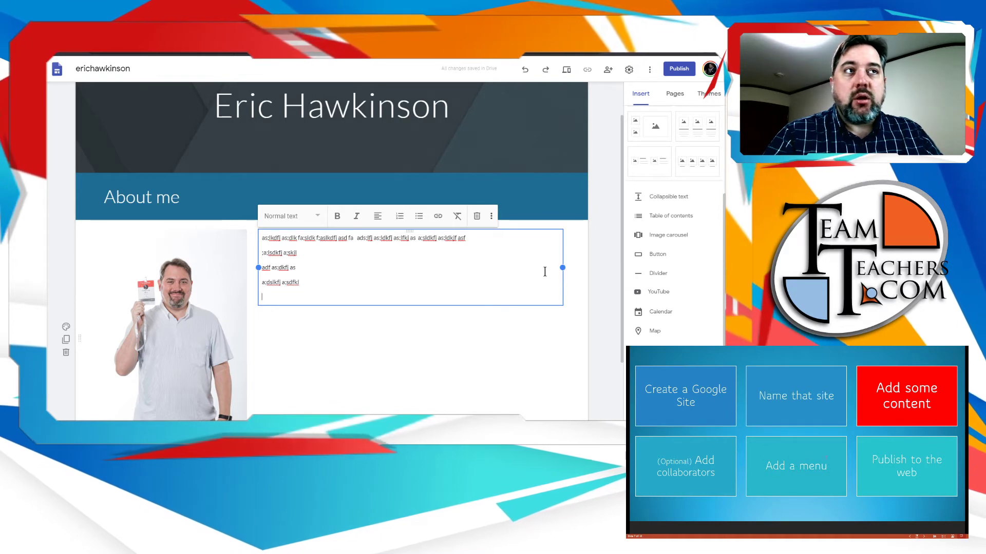
left_click(599, 251)
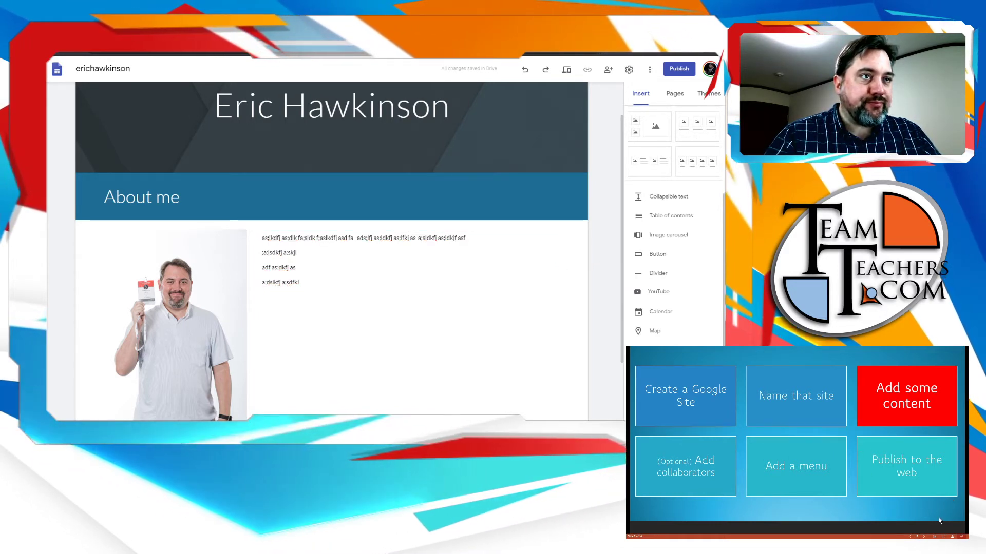
left_click(924, 536)
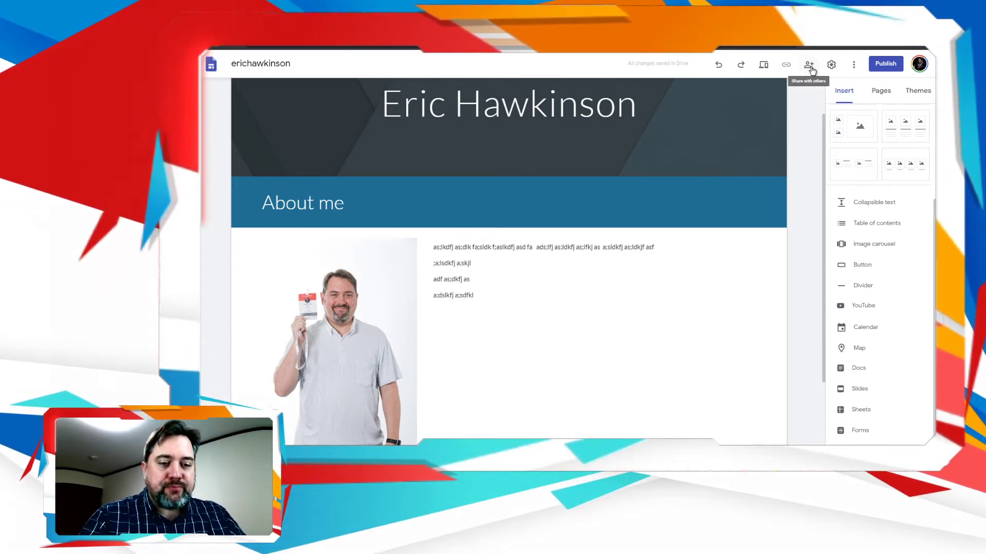
Examine the site's sharing settings and the permission levels offered for invited people, without sending an invitation.
left_click(810, 66)
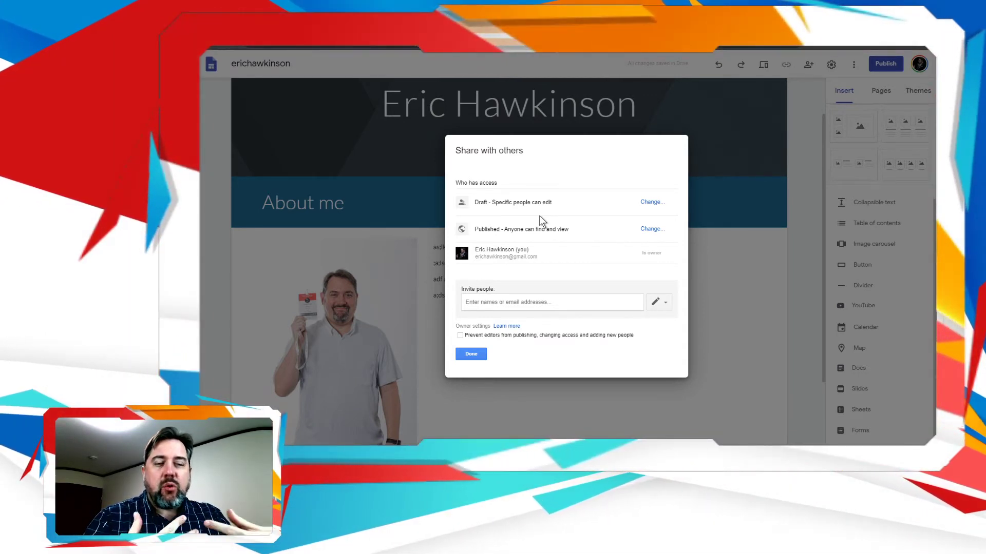
left_click(508, 305)
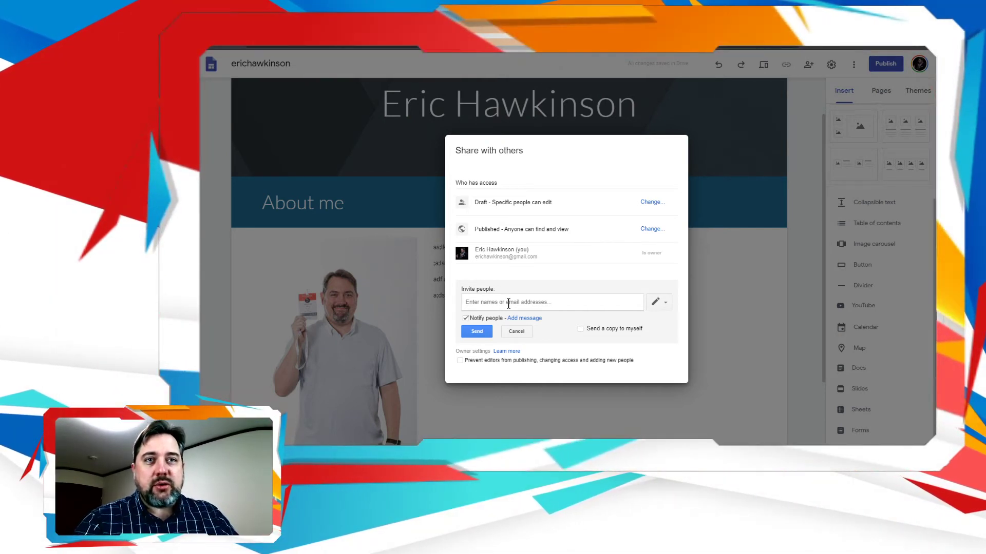
left_click(667, 303)
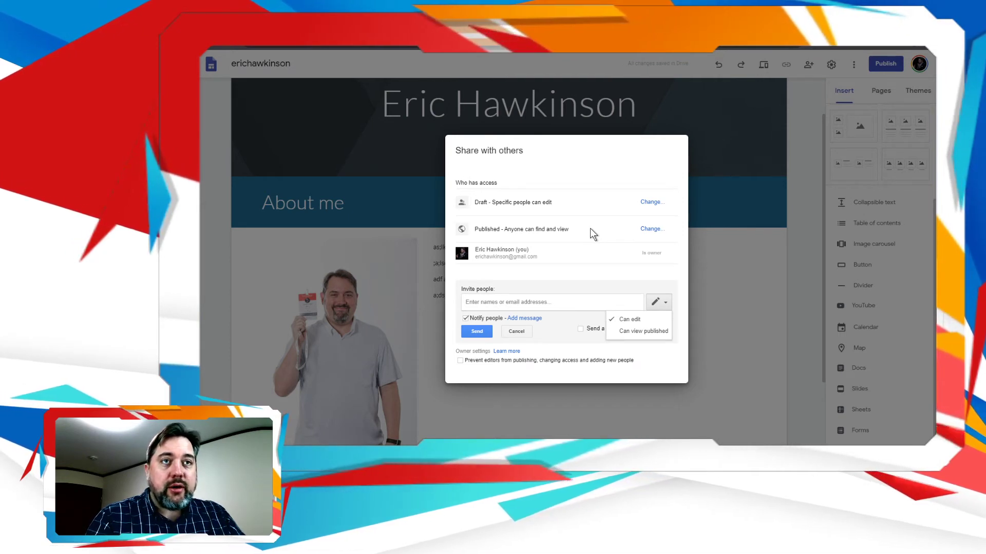
left_click_drag(589, 228, 590, 257)
left_click(583, 272)
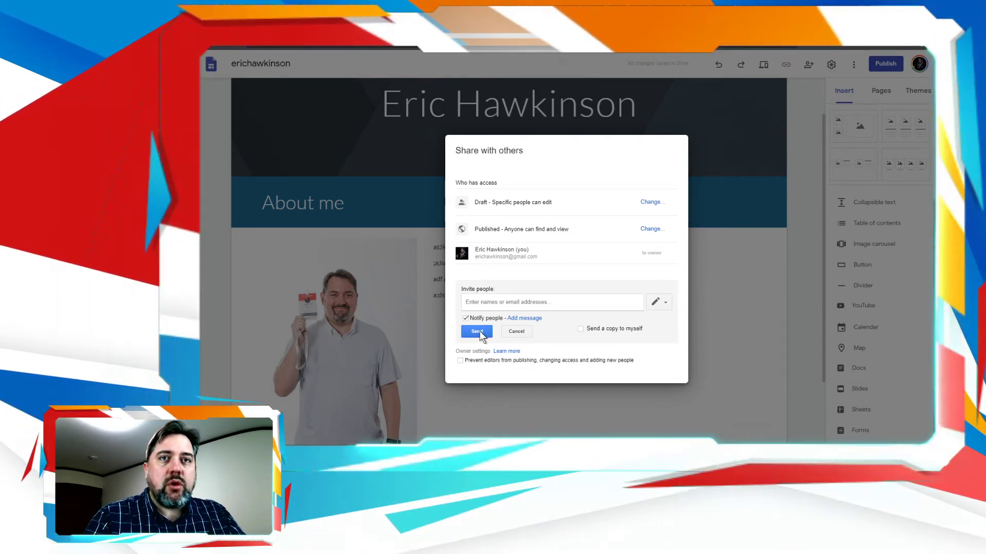
left_click(516, 332)
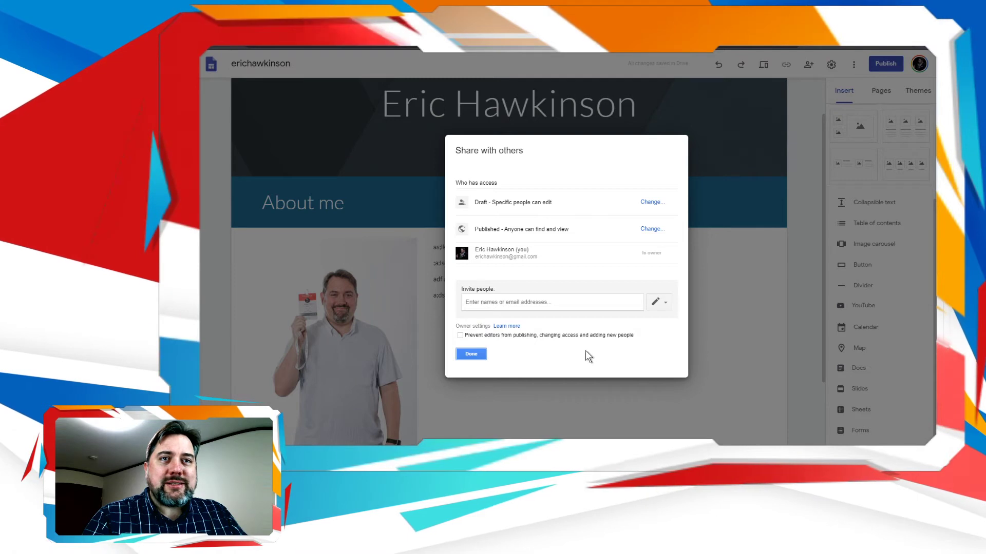
left_click(479, 354)
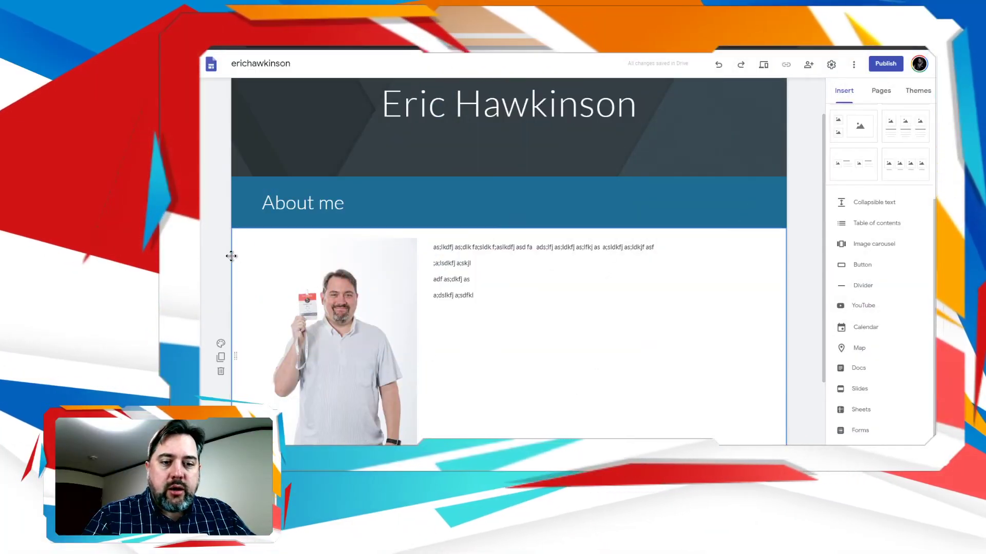
Start a new link entry in the site's page list and enter the owner's personal website domain as its address.
scroll(796, 223, "up", 2)
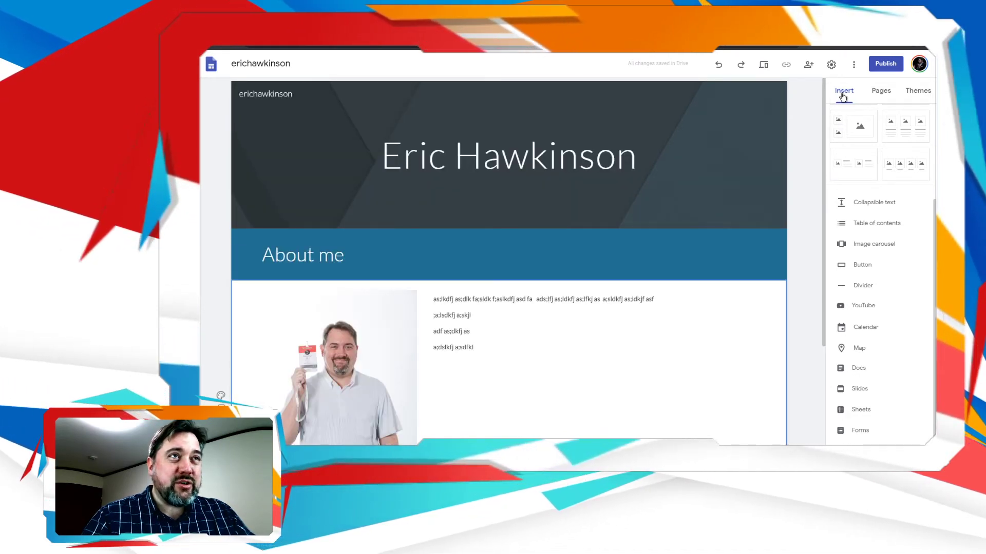
scroll(849, 135, "up", 3)
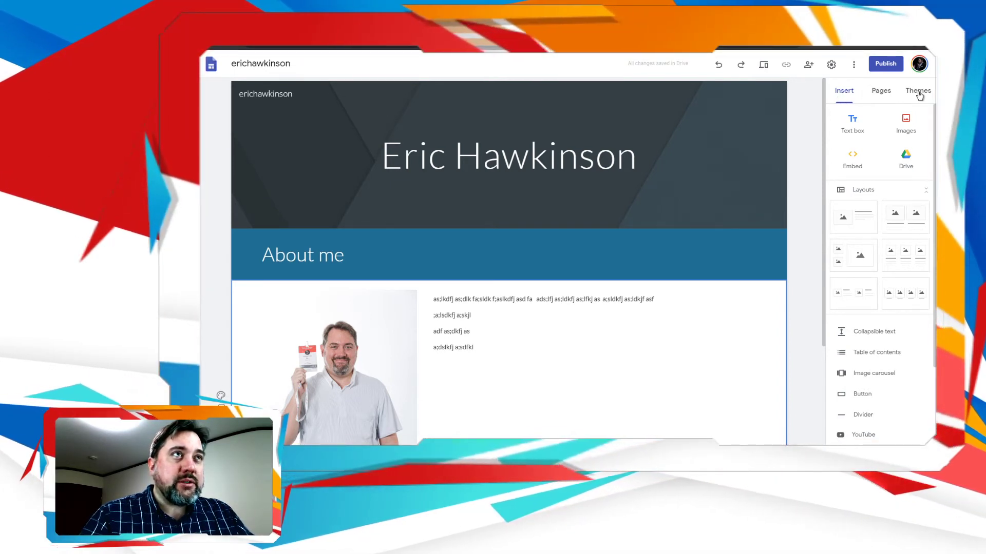
left_click(881, 97)
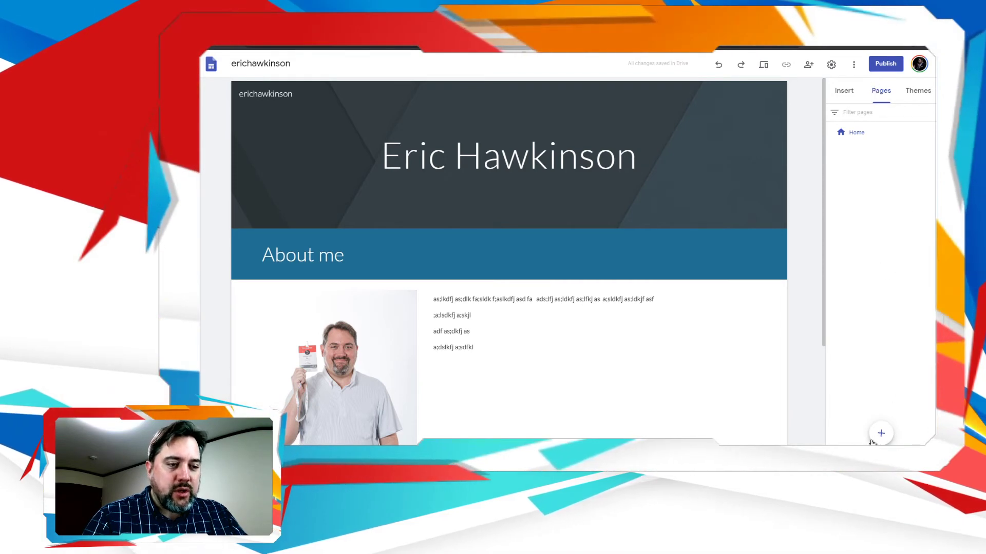
mouse_move(881, 435)
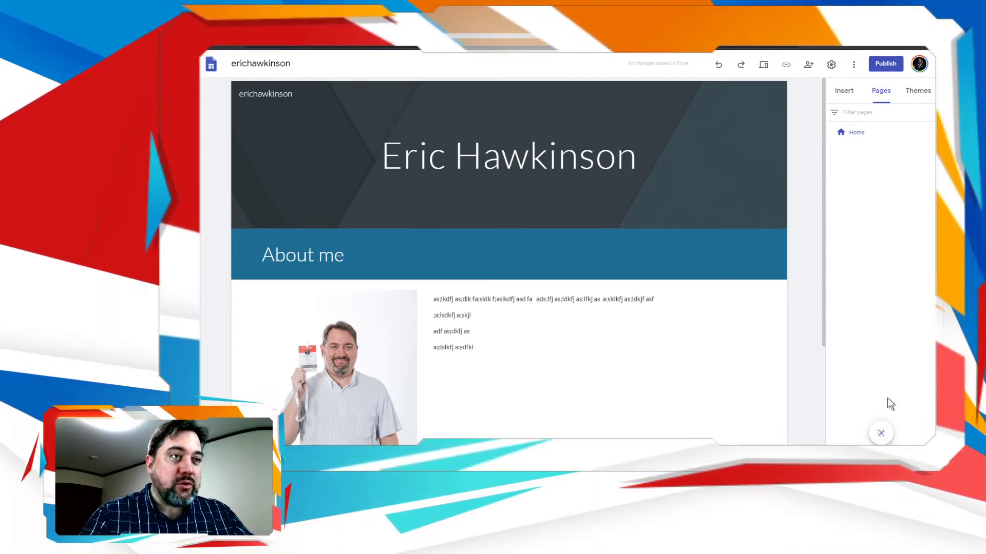
left_click(880, 414)
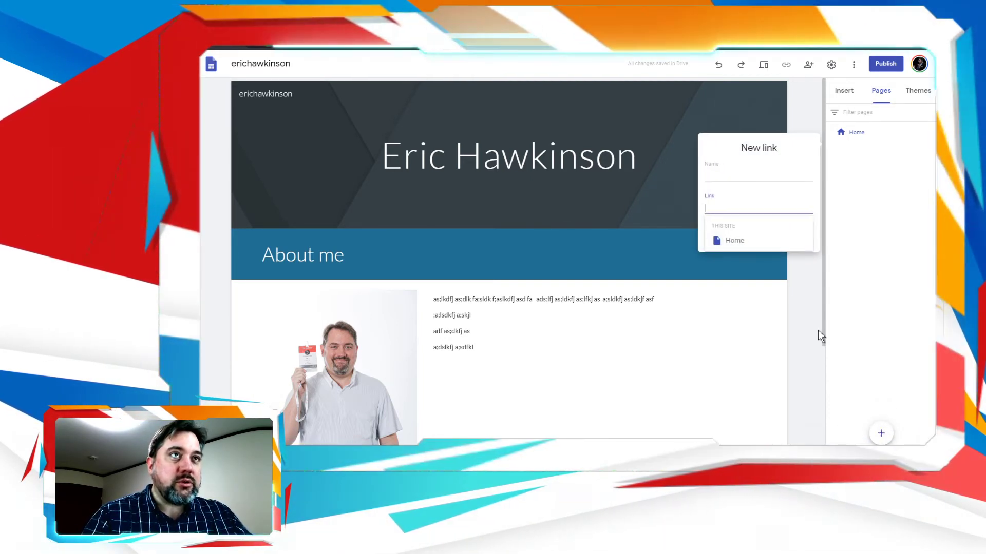
left_click(741, 205)
type("erichawkinson.com")
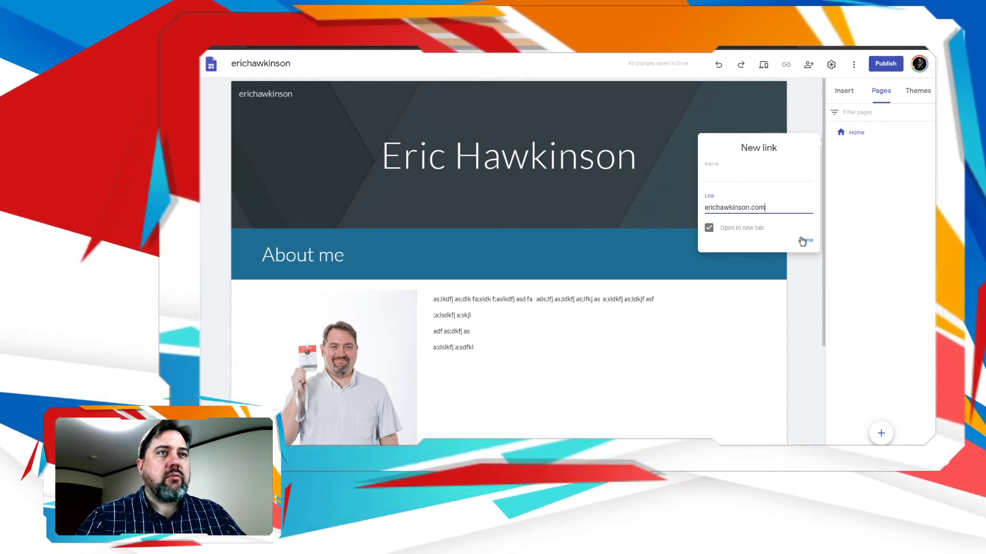
left_click(780, 209)
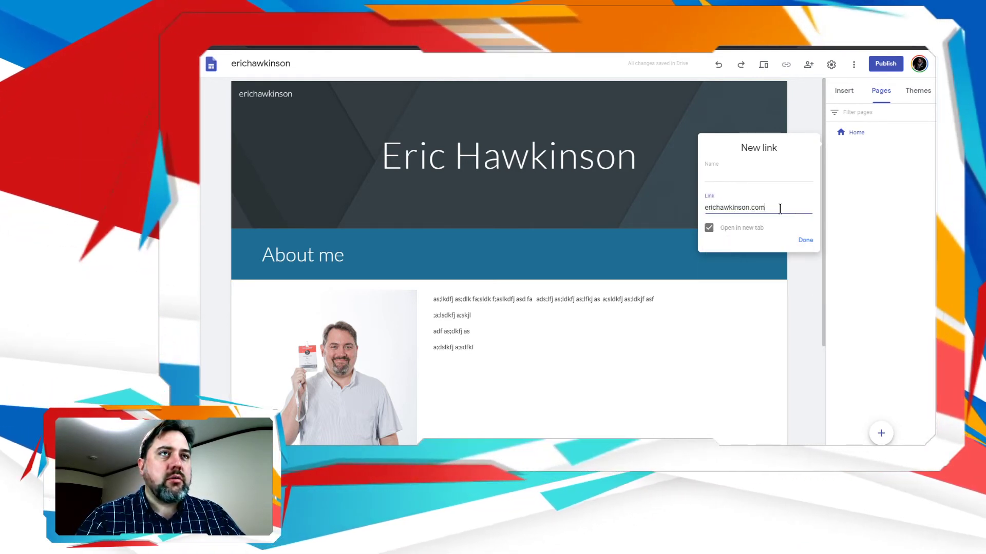
left_click(724, 185)
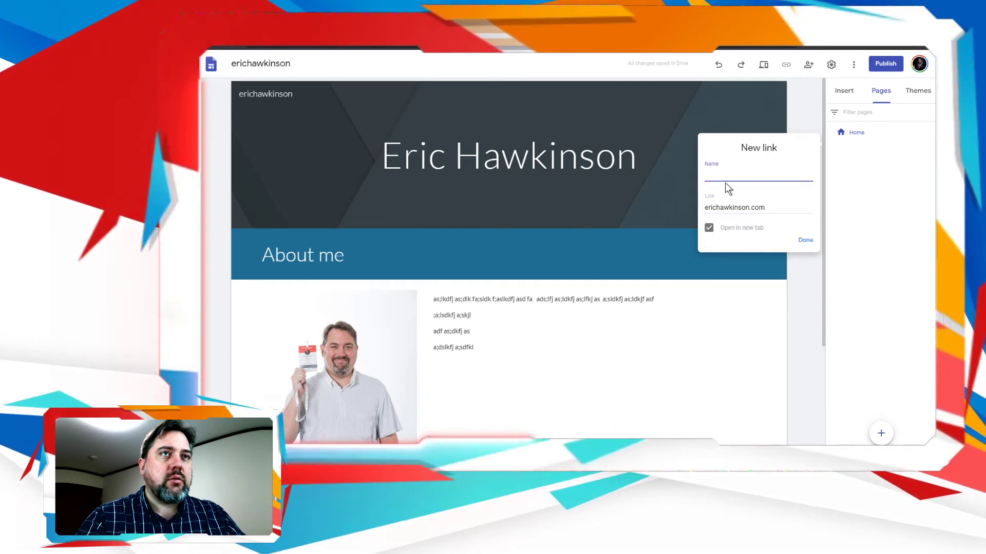
left_click(703, 209)
type("h")
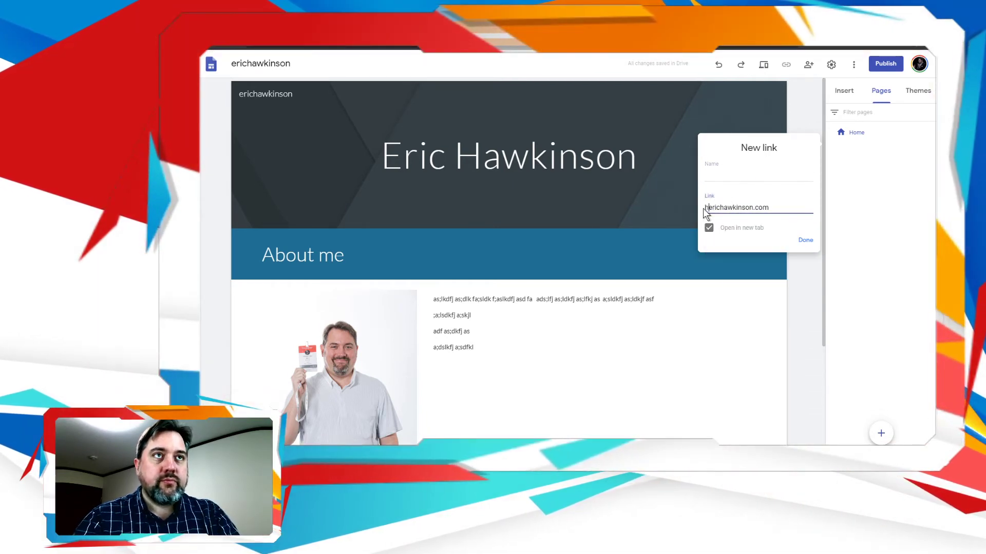
type("ttp://")
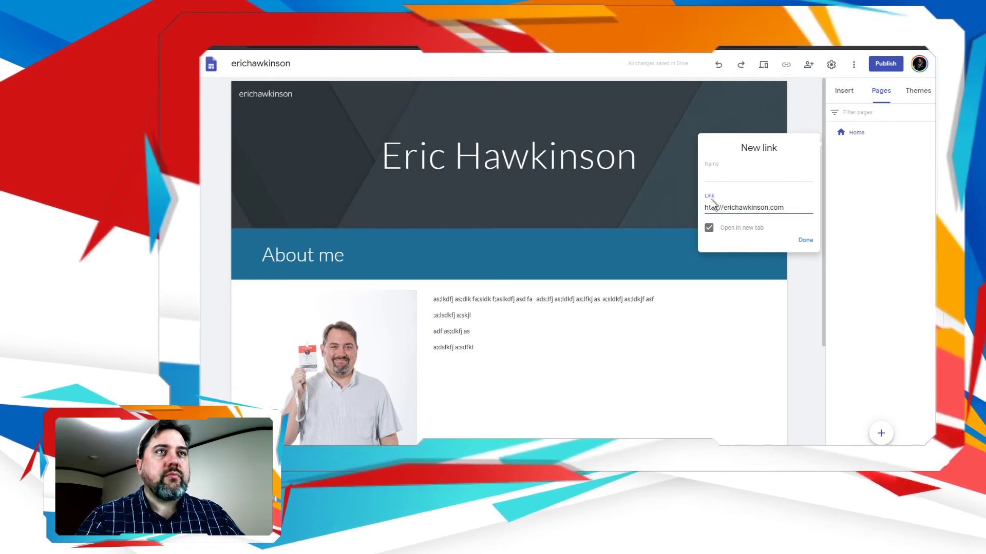
left_click(727, 175)
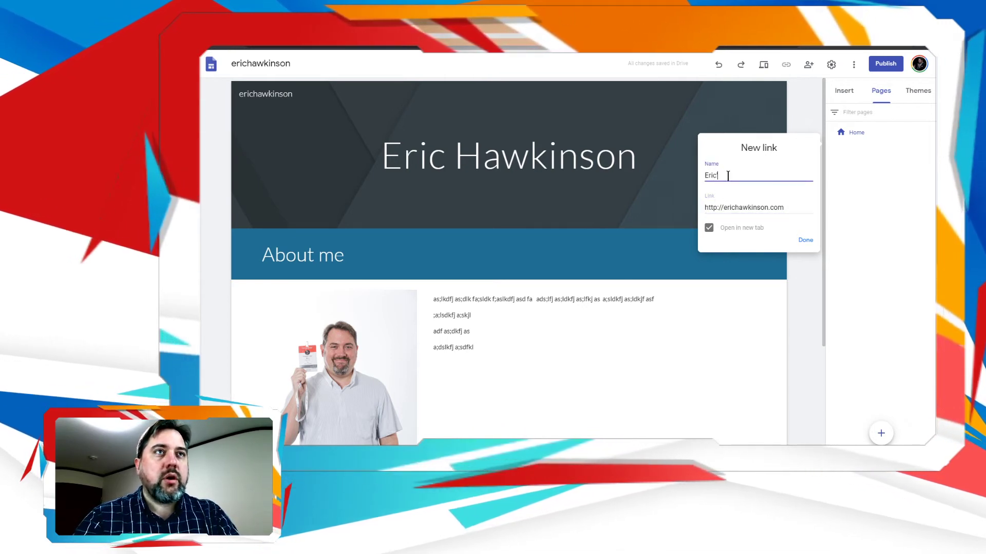
type("Eric's Website")
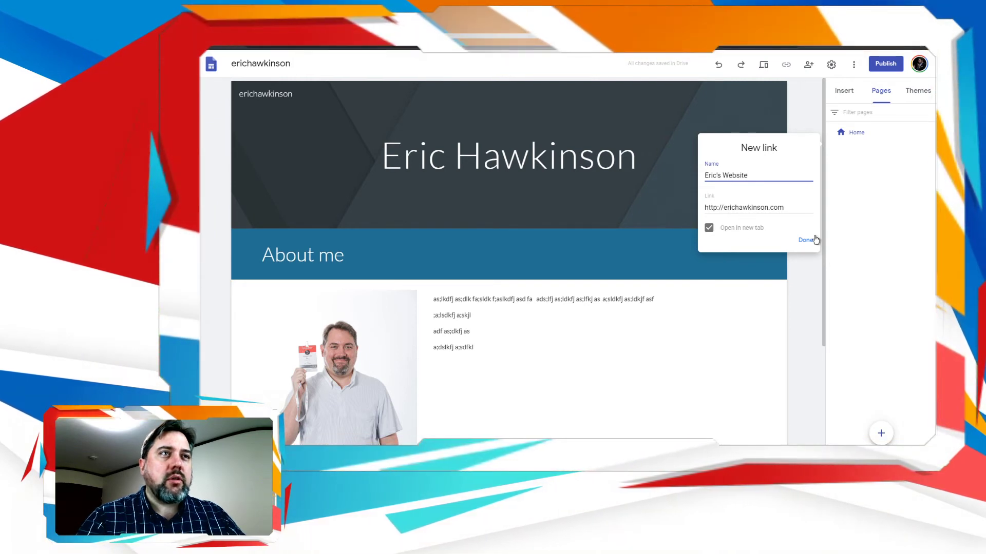
left_click(805, 240)
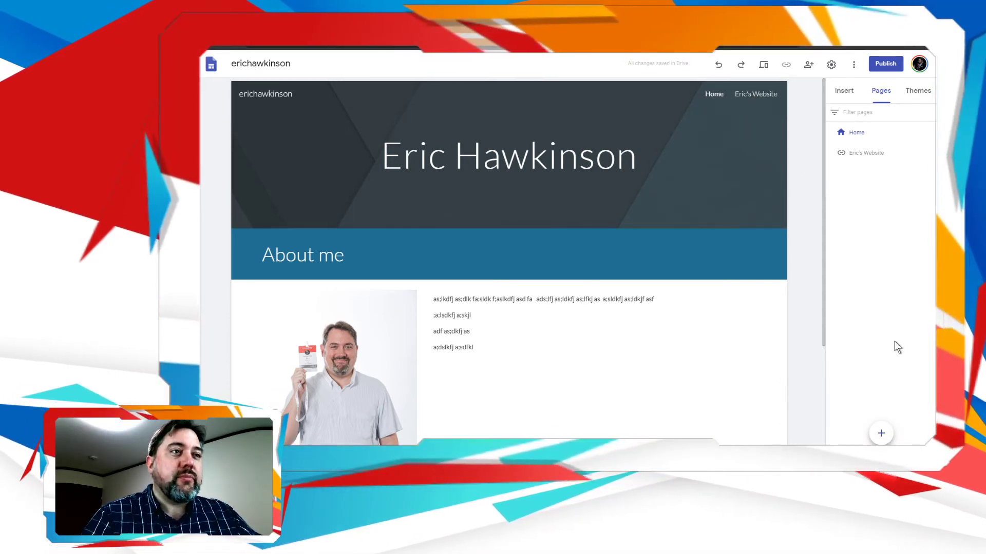
Add a new page named "Classes" to the site without a custom path.
left_click(888, 438)
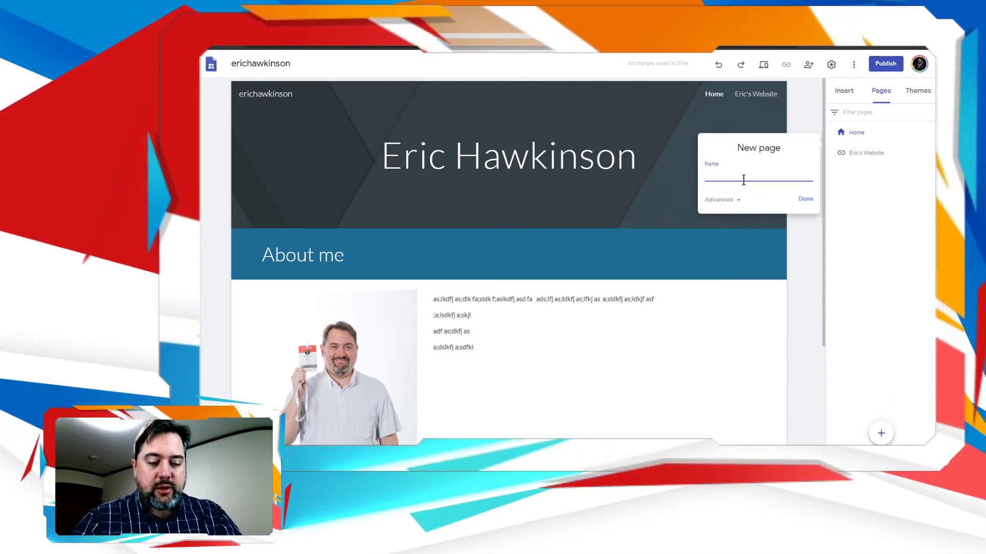
type("Classes")
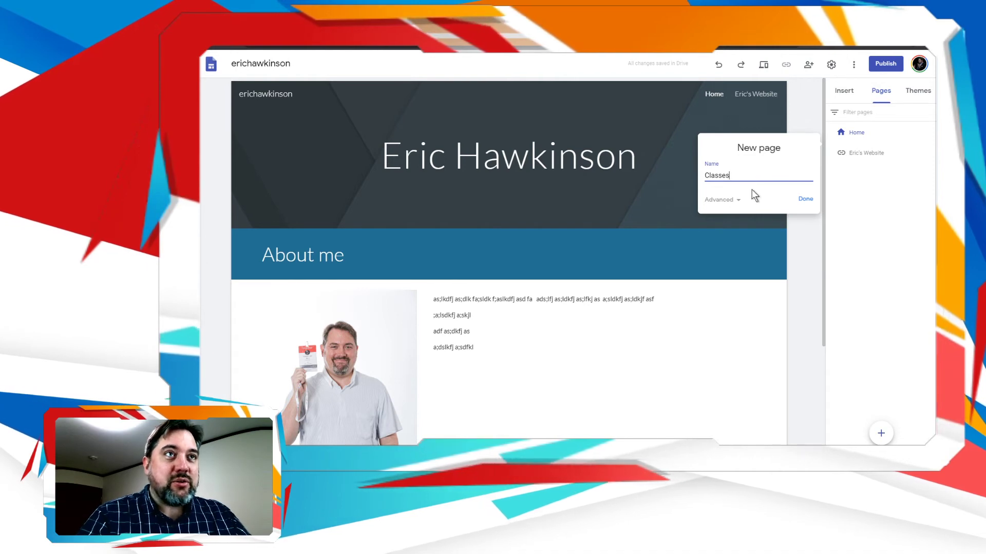
left_click(742, 204)
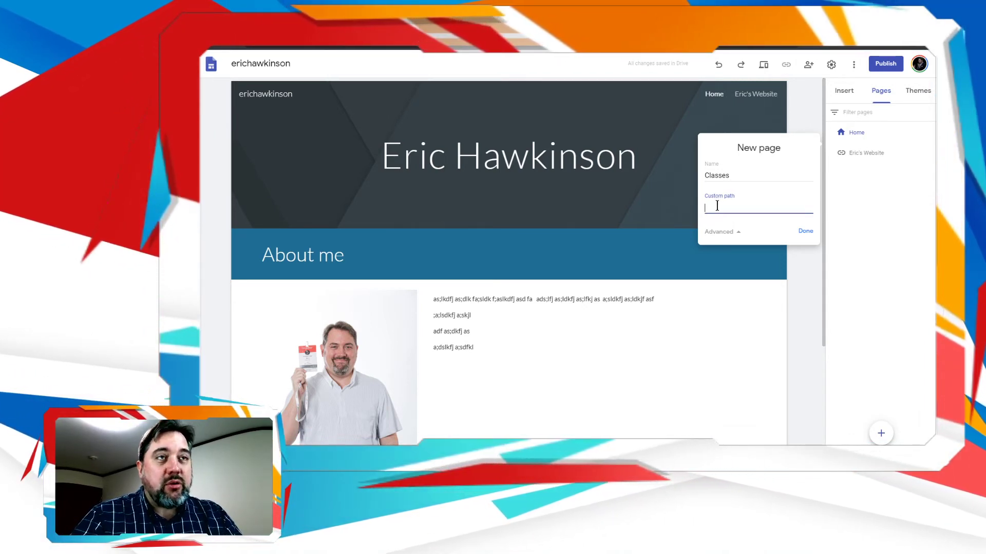
left_click(759, 230)
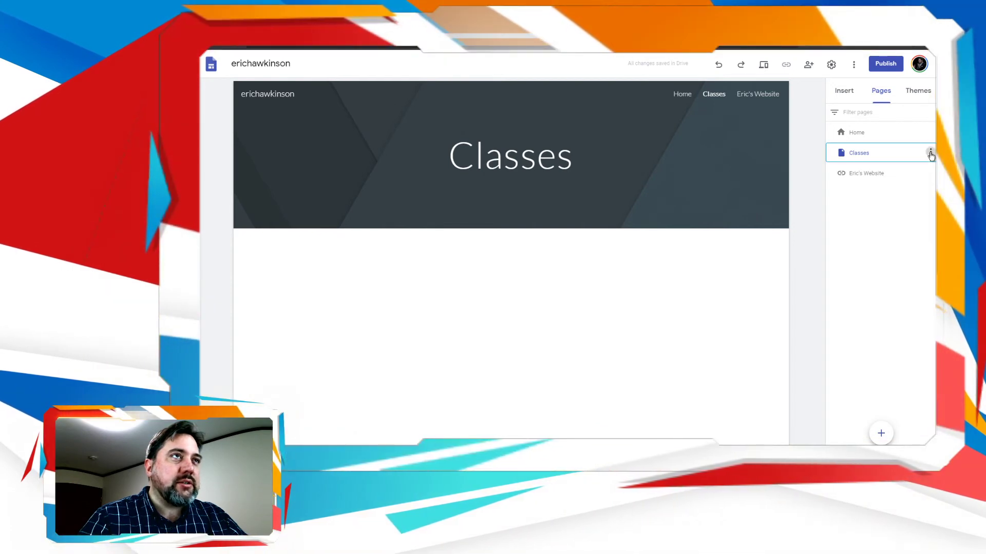
Add a subpage named "Digital Literacy" under the "Classes" page.
left_click(931, 153)
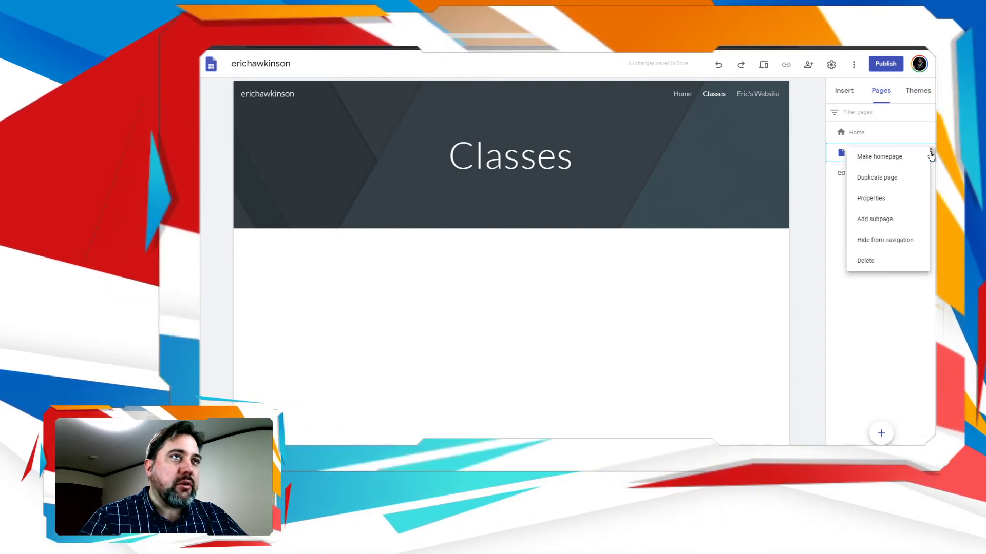
left_click(874, 219)
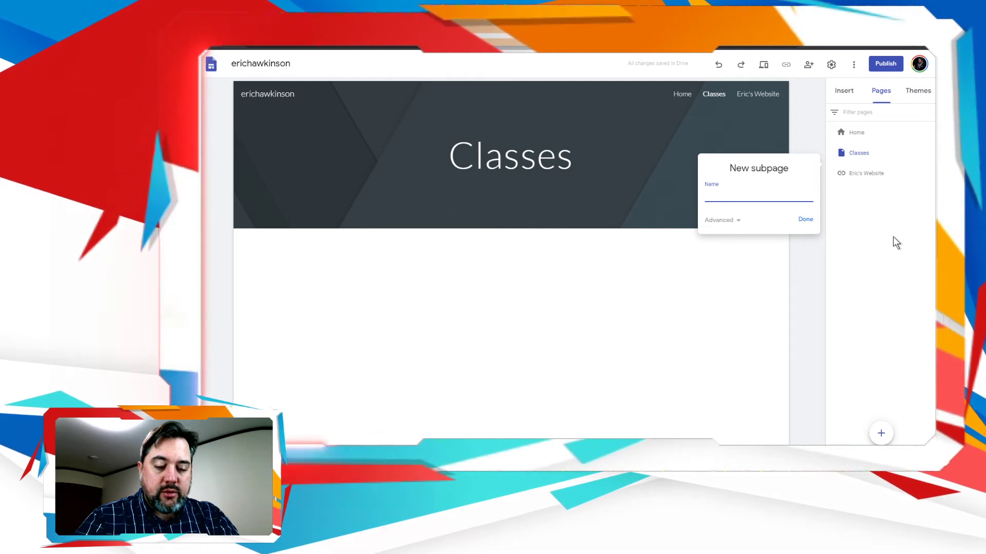
type("Digital Li")
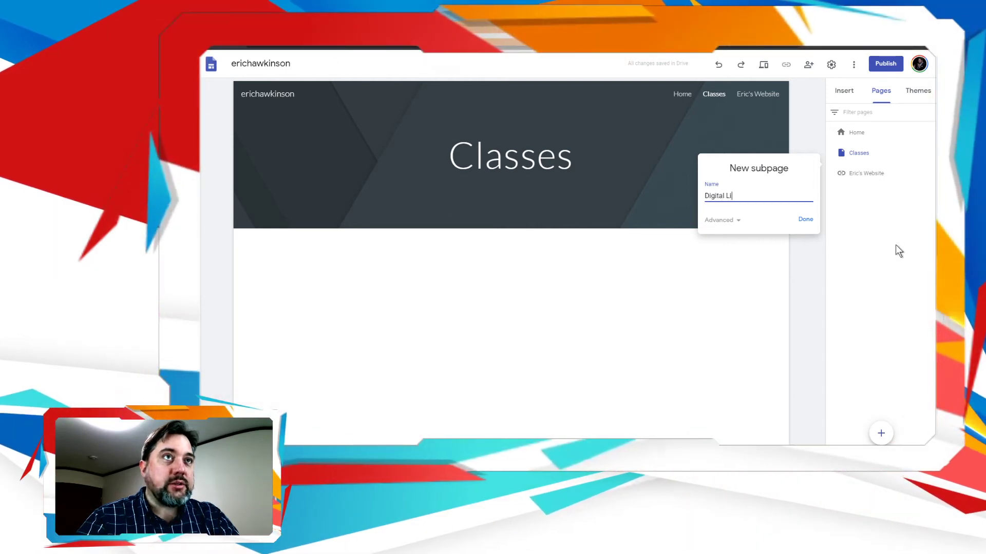
type("teracy")
key("Return")
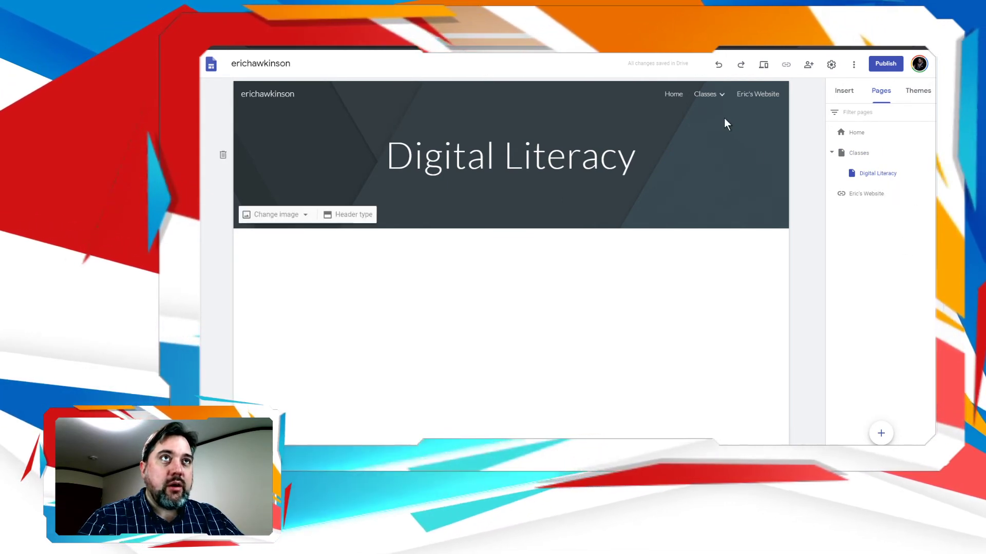
On the Classes page, insert a button named "Digital Literacy" that links to the Digital Literacy page, and widen it.
mouse_move(722, 99)
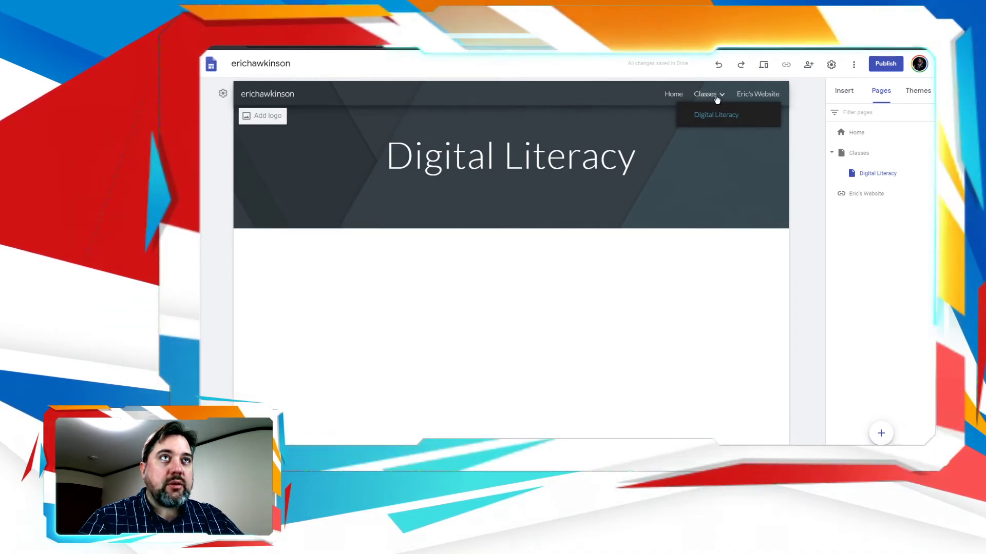
left_click(856, 153)
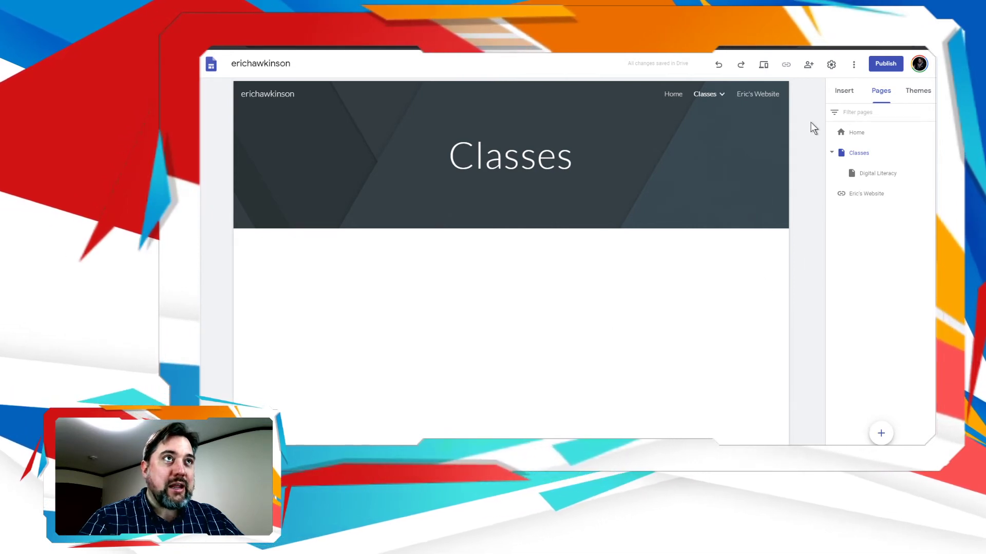
left_click(844, 91)
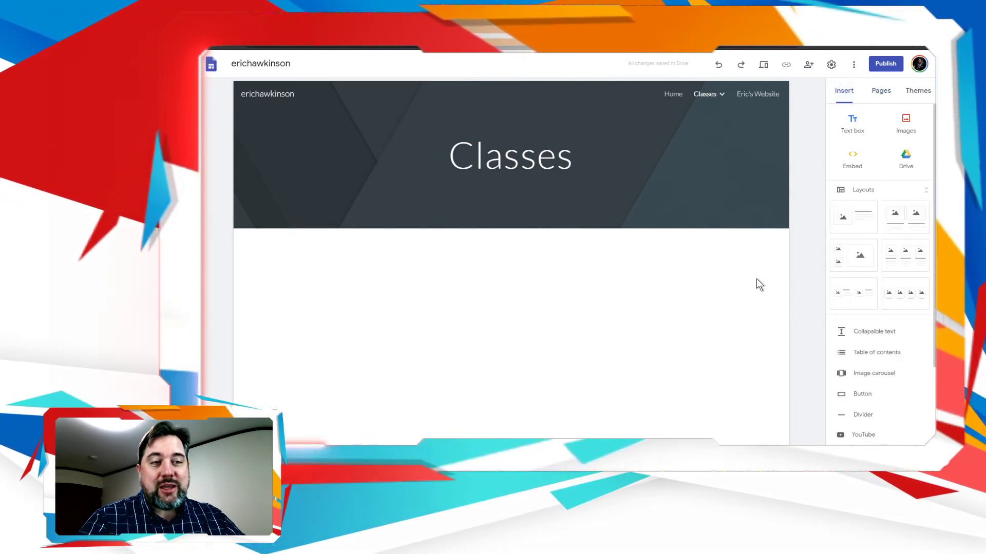
scroll(873, 408, "down", 1)
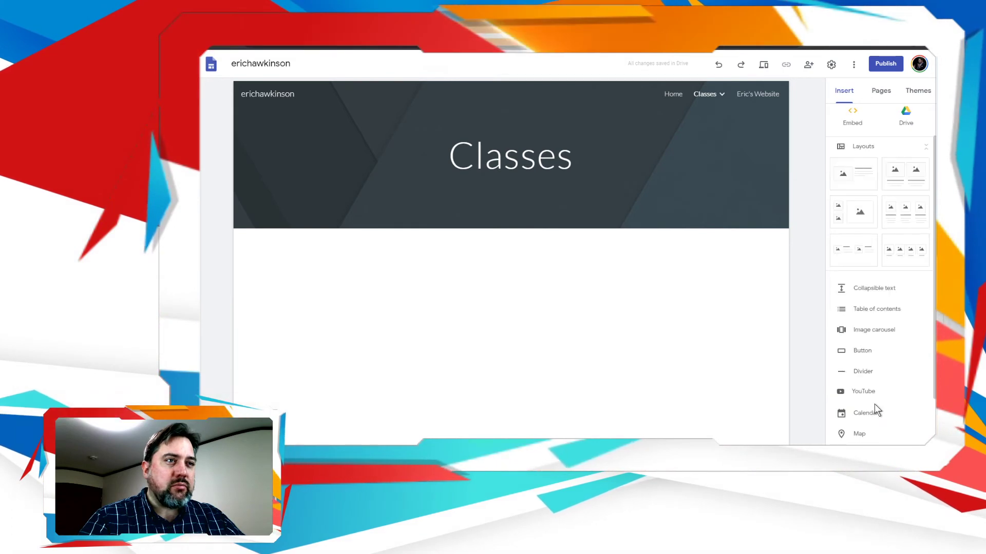
left_click(862, 351)
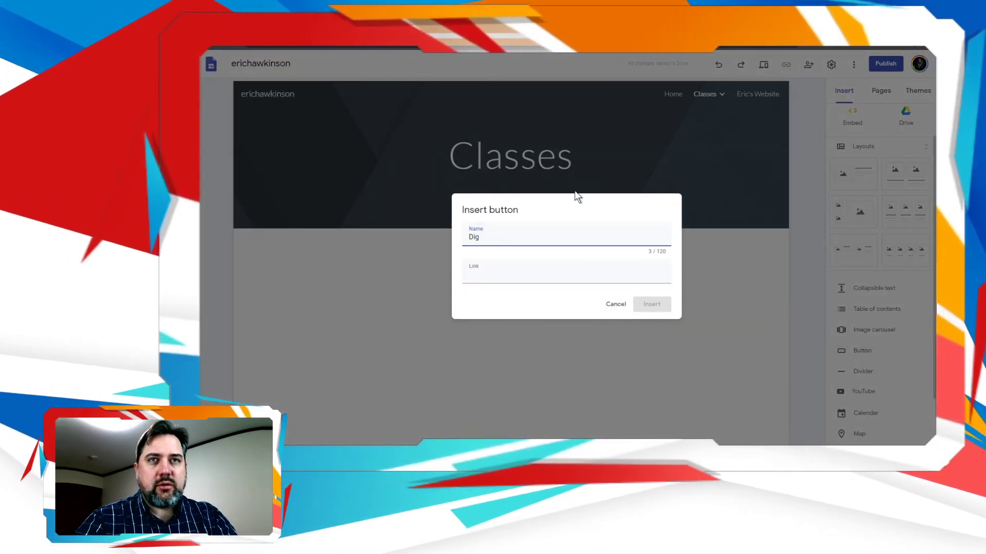
type("Digital Li")
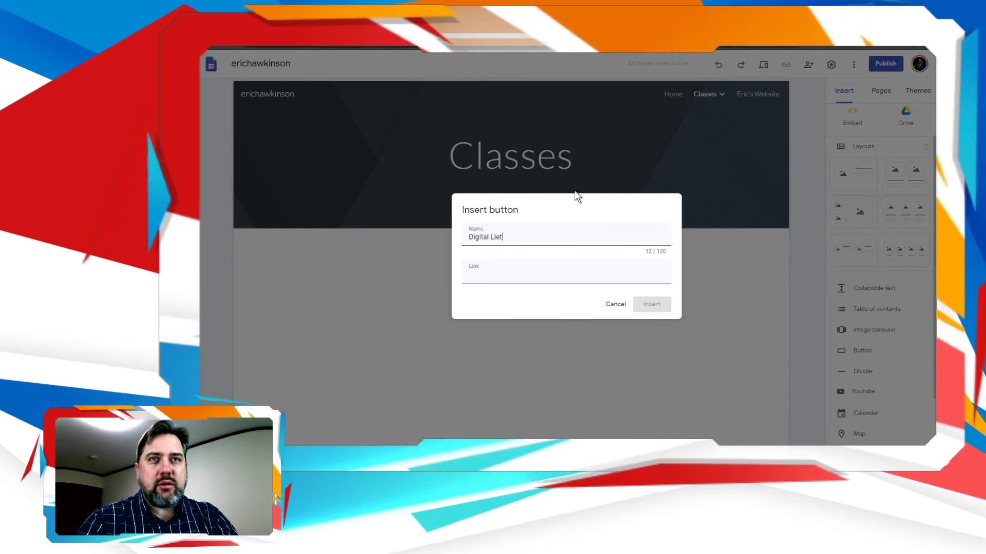
type("teracy")
key("Tab")
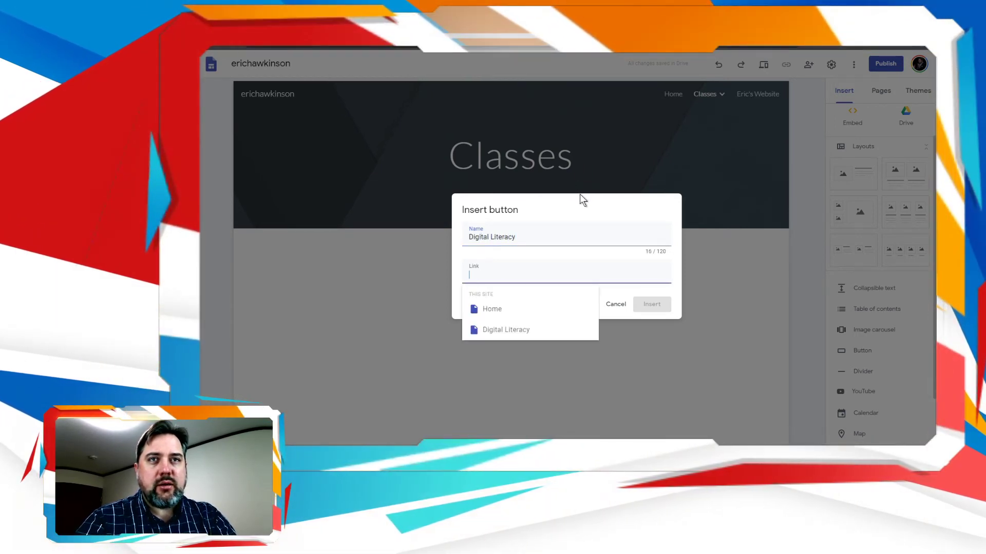
left_click(519, 332)
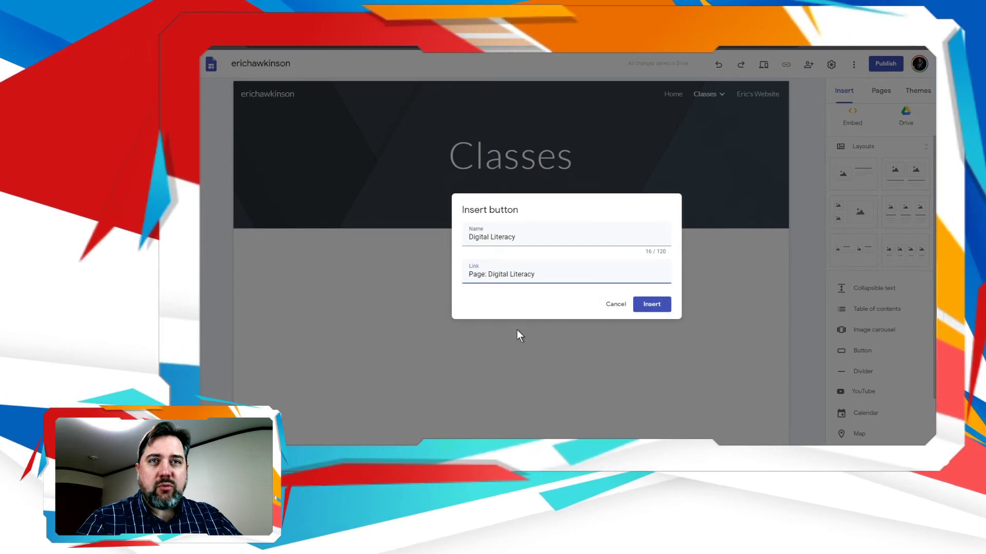
left_click(660, 310)
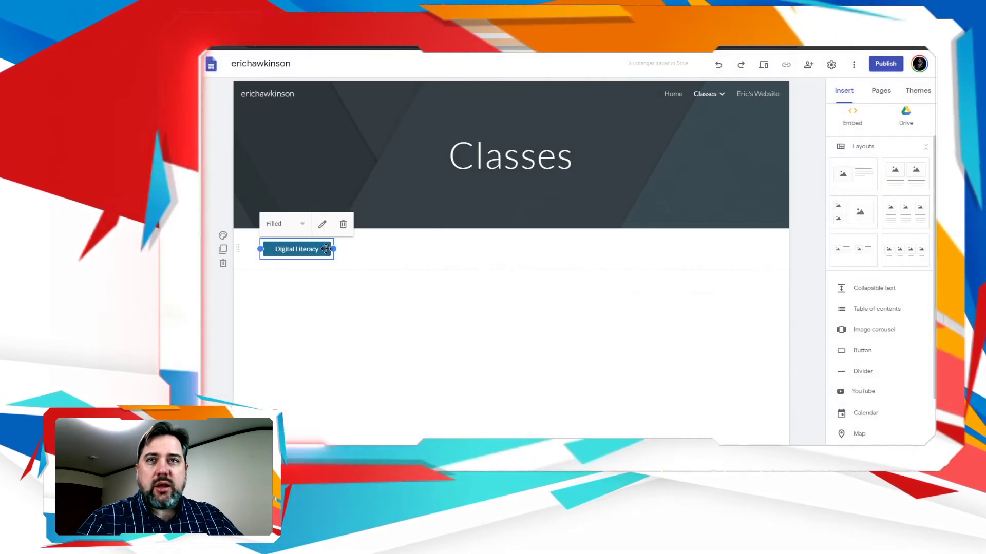
left_click_drag(334, 249, 475, 254)
Open the Digital Literacy page from the site navigation and preview it at tablet, phone and large-screen sizes.
mouse_move(707, 98)
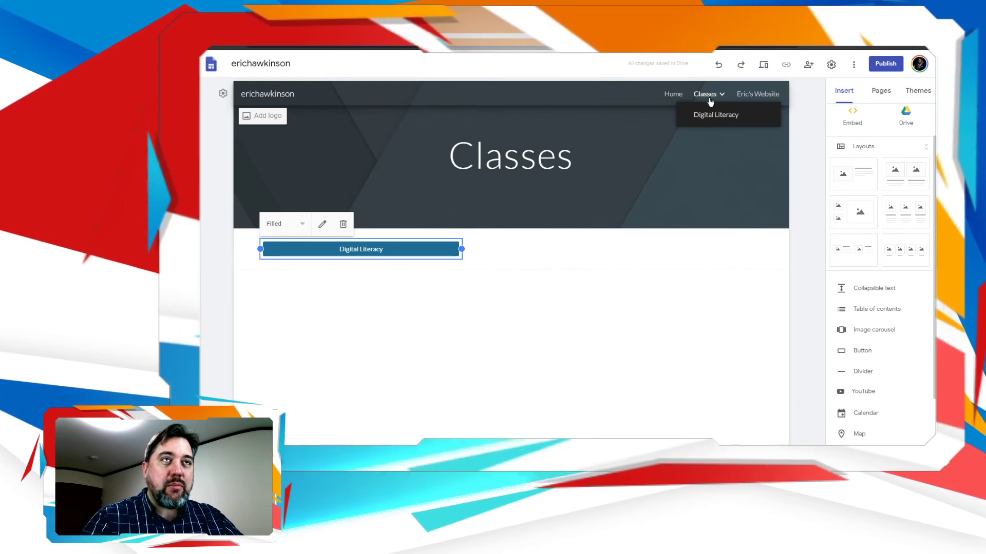
left_click(712, 121)
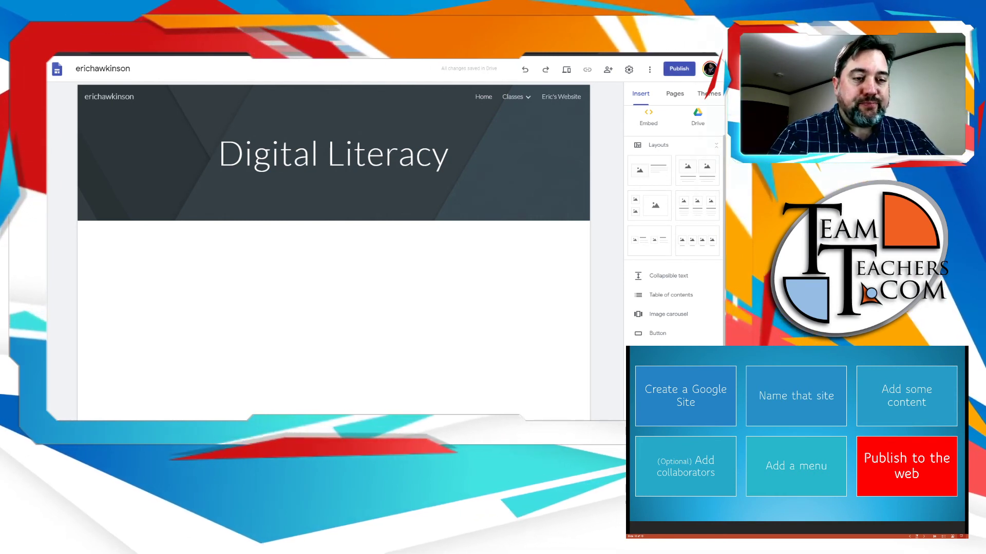
mouse_move(586, 154)
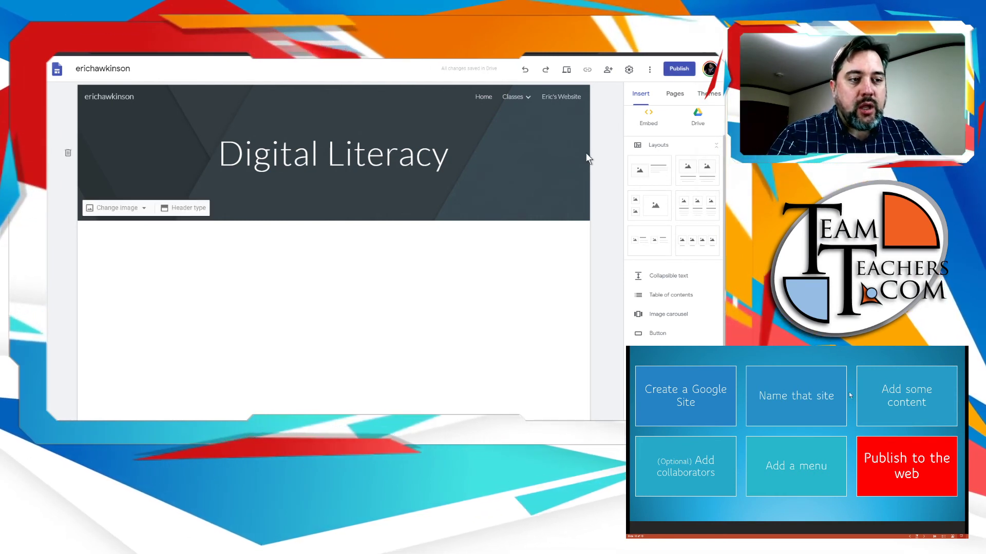
left_click(567, 74)
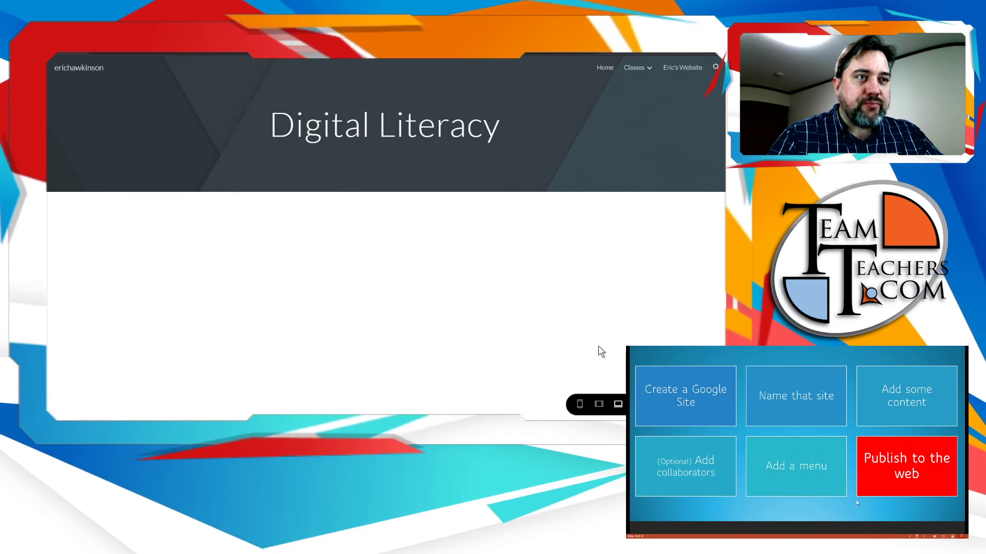
left_click(599, 406)
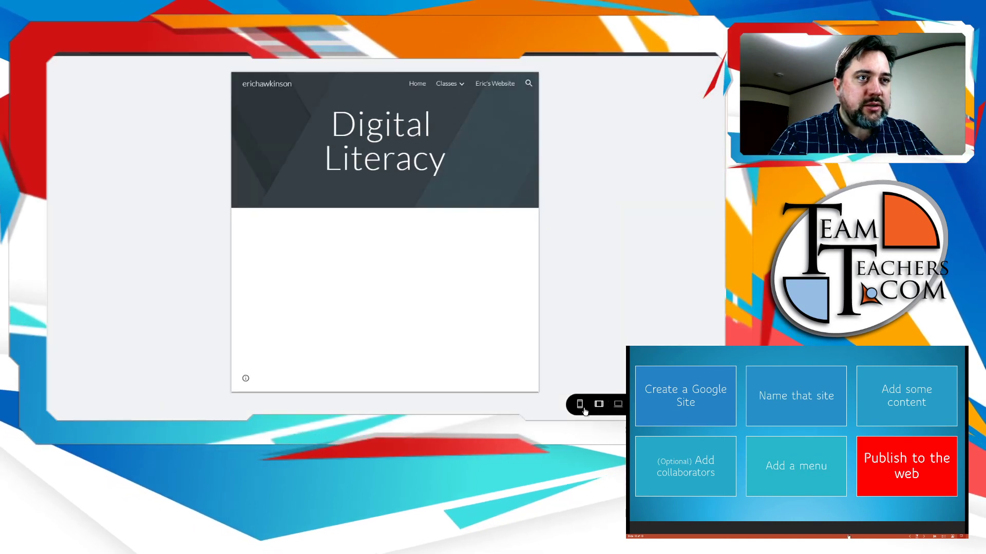
left_click(584, 409)
left_click(599, 405)
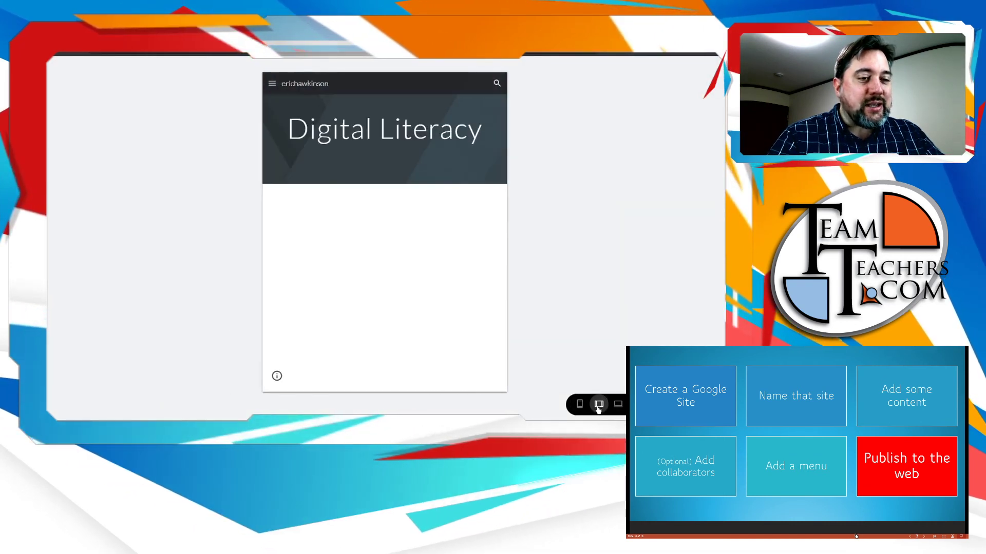
left_click(618, 404)
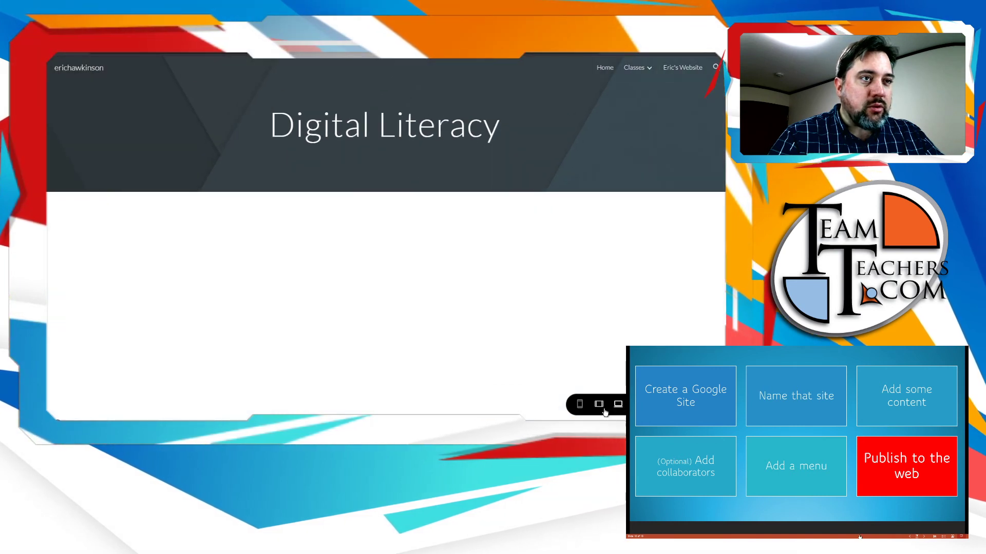
left_click(598, 405)
left_click(578, 405)
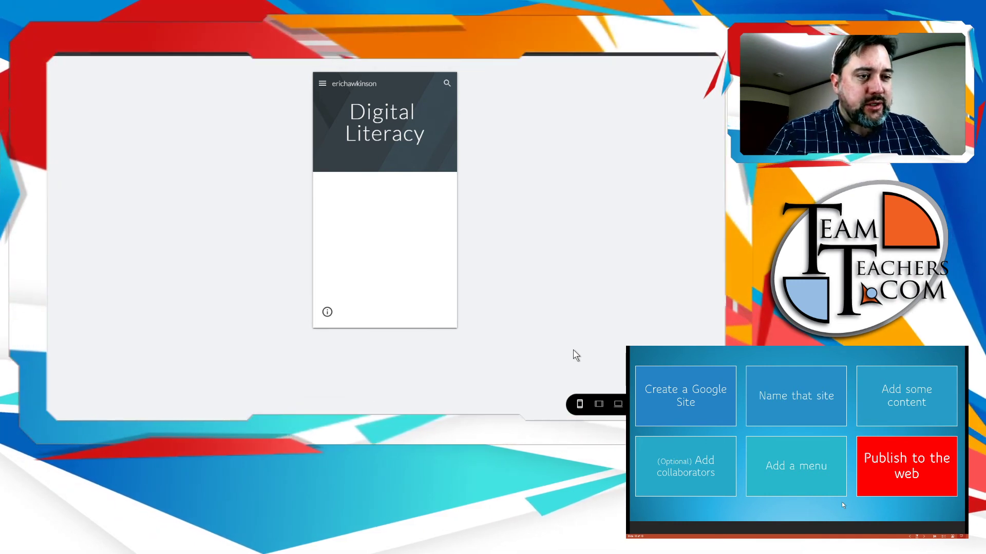
left_click(618, 405)
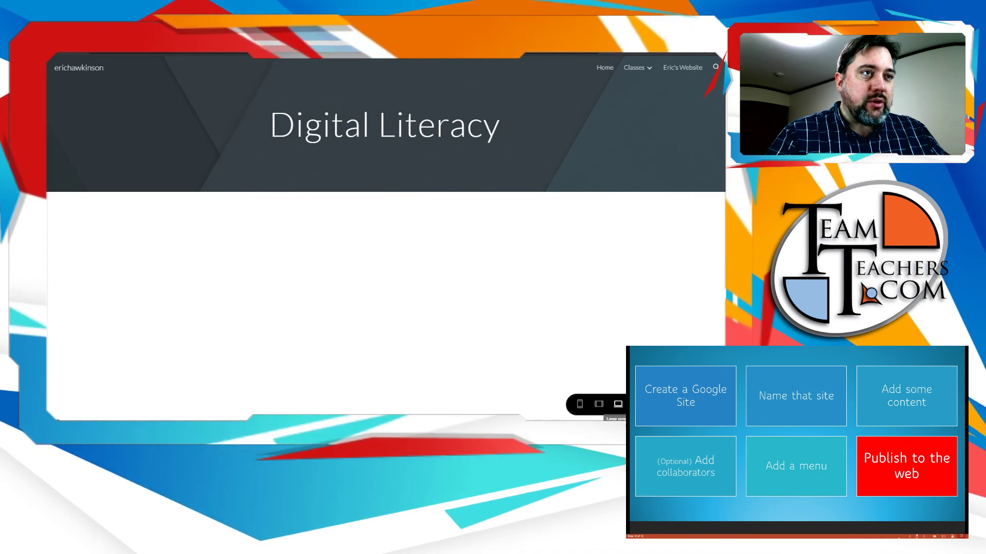
left_click(639, 405)
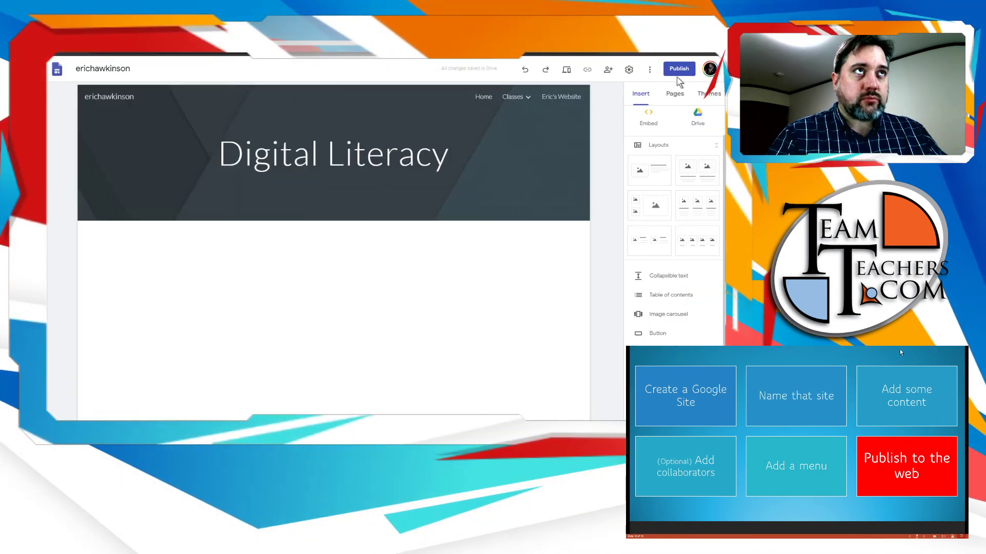
Try to publish the site with the owner's name as its web address, and review who can view it.
left_click(678, 68)
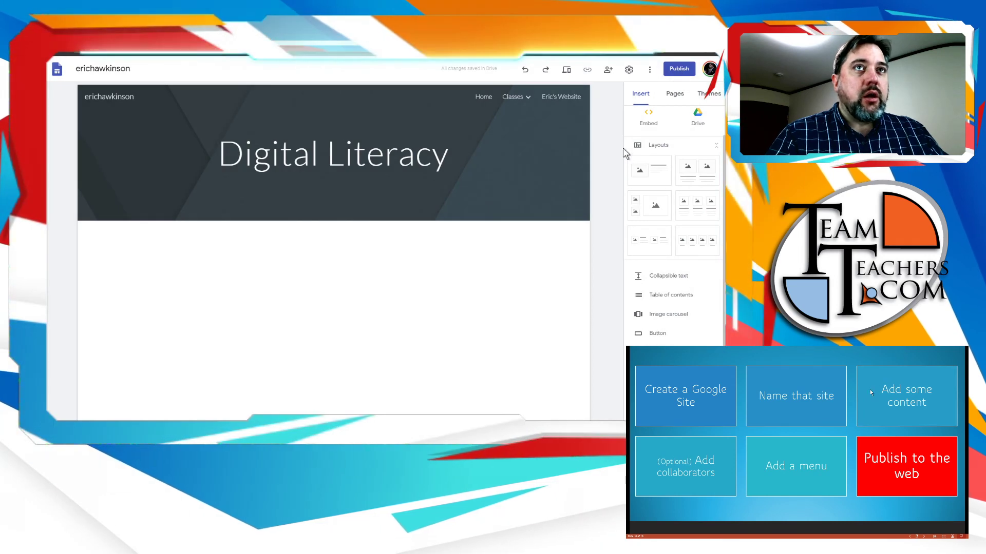
left_click(679, 68)
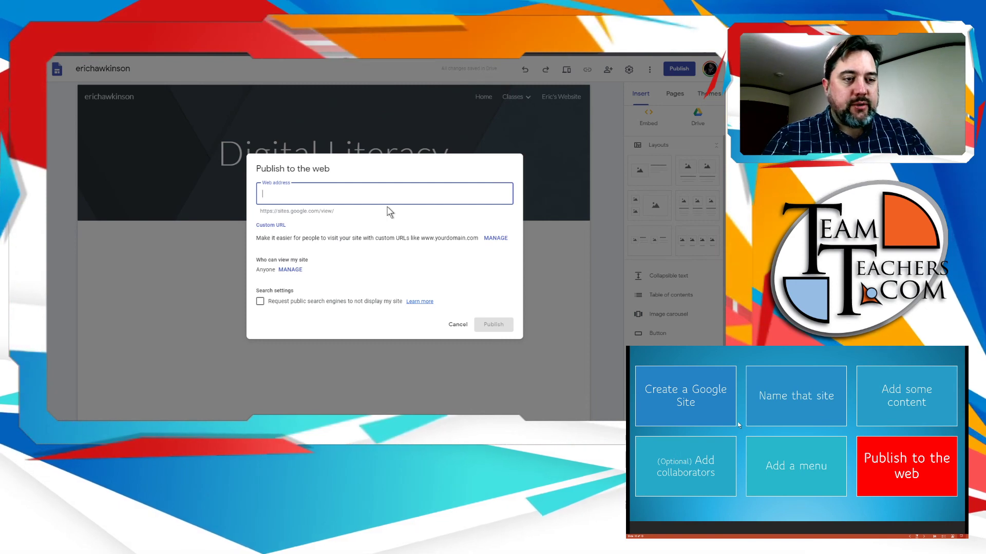
type("erichawkinson")
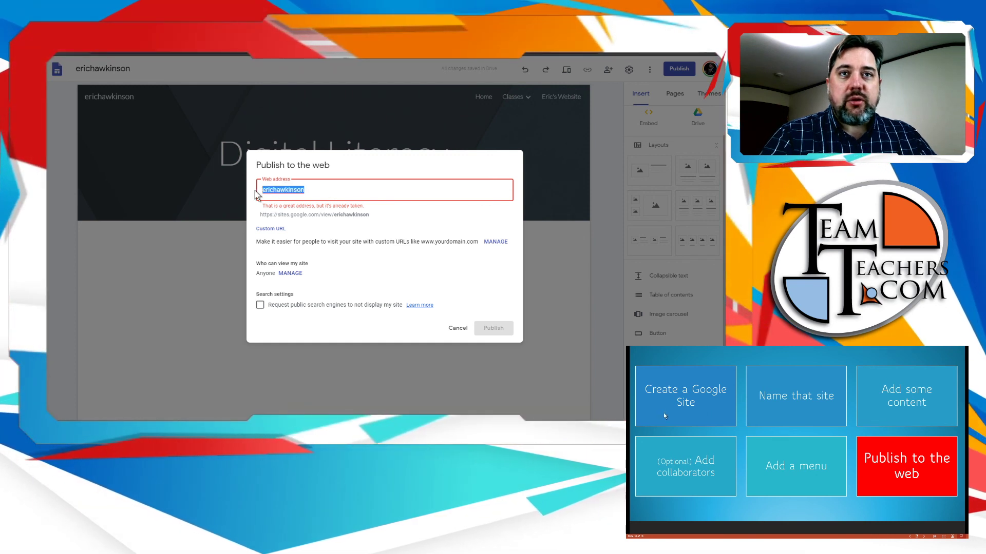
left_click(289, 276)
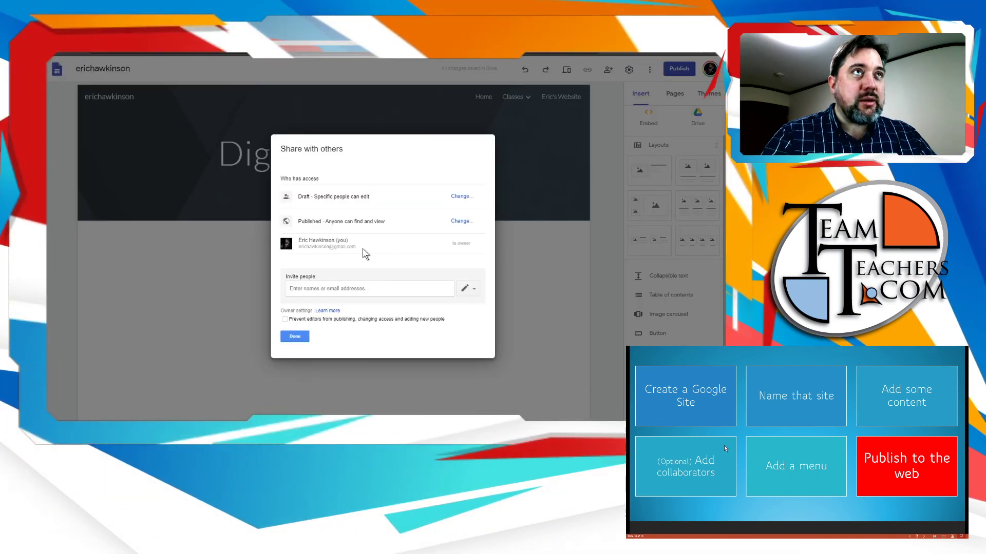
left_click(294, 337)
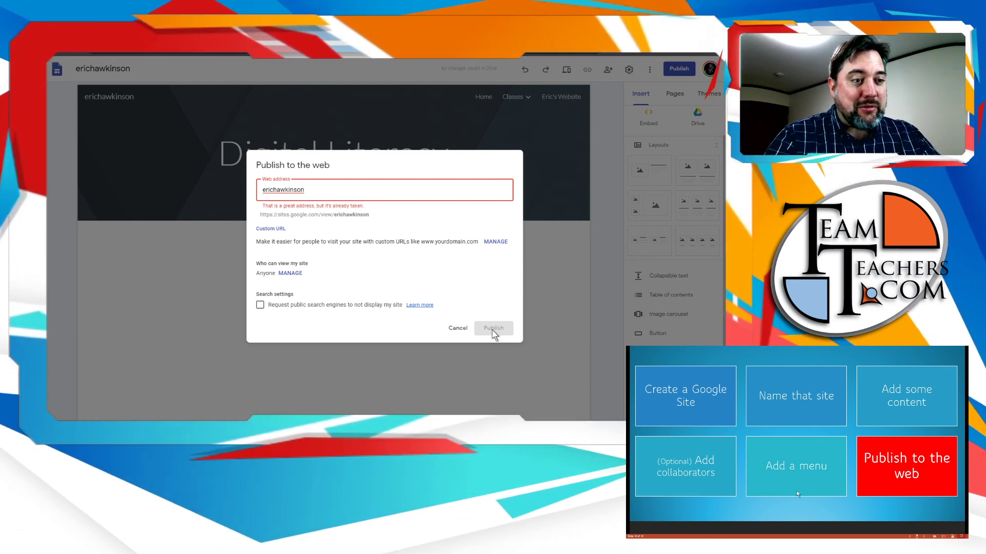
left_click(605, 246)
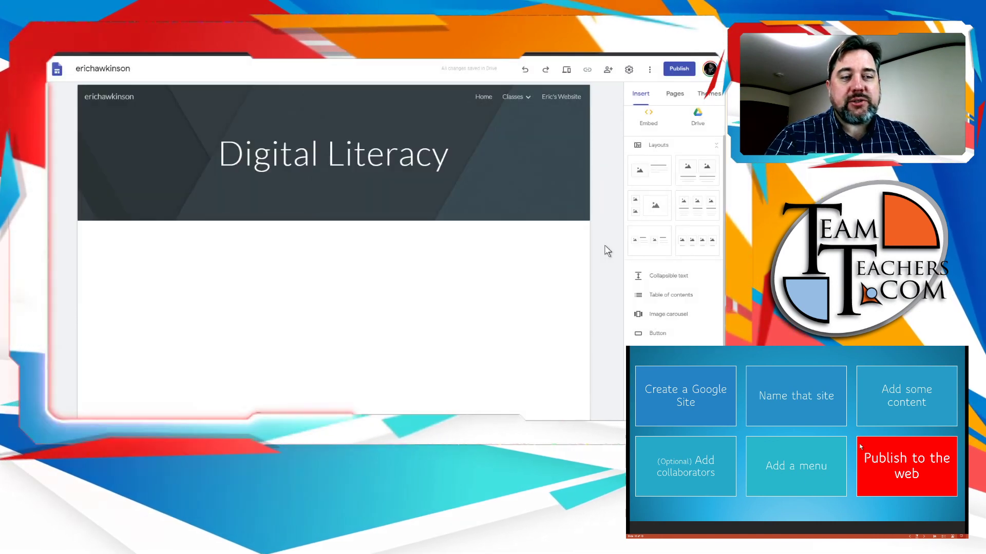